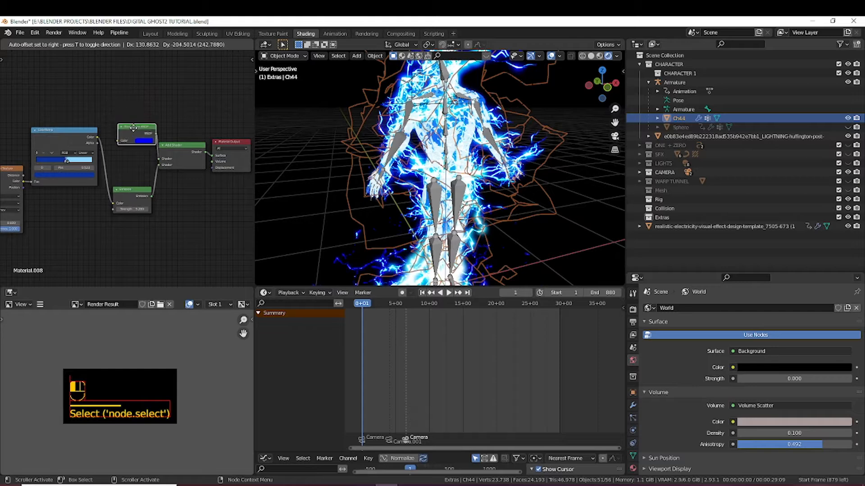
Examine the Ch44 material's Emission, ColorRamp, Voronoi Texture and Mapping node settings and their effect on the character.
{"action": "left_click_drag", "start_coordinate": [130, 197], "coordinate": [134, 177]}
{"action": "middle_click_drag", "start_coordinate": [169, 150], "coordinate": [200, 156]}
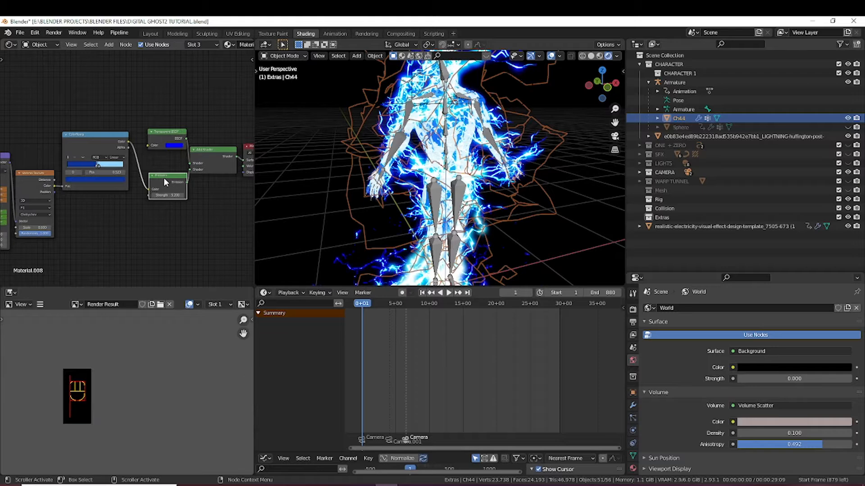
{"action": "scroll", "coordinate": [94, 202], "scroll_direction": "up", "scroll_amount": 11}
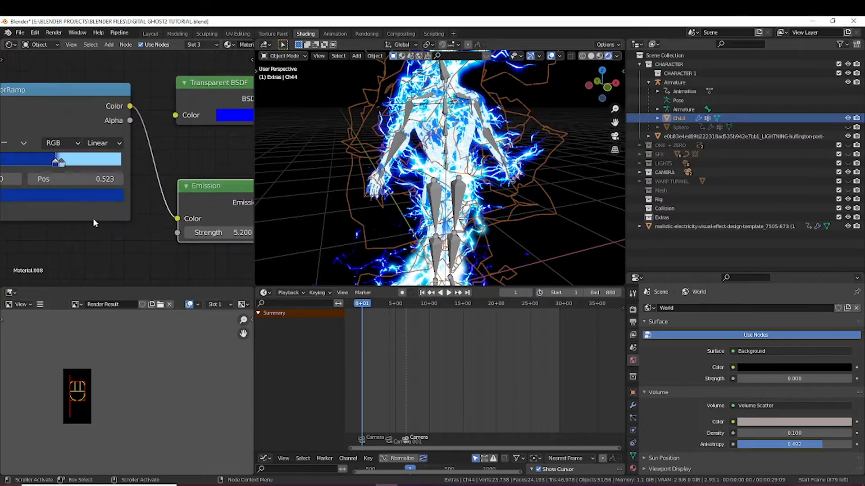
{"action": "middle_click_drag", "start_coordinate": [106, 219], "coordinate": [191, 220]}
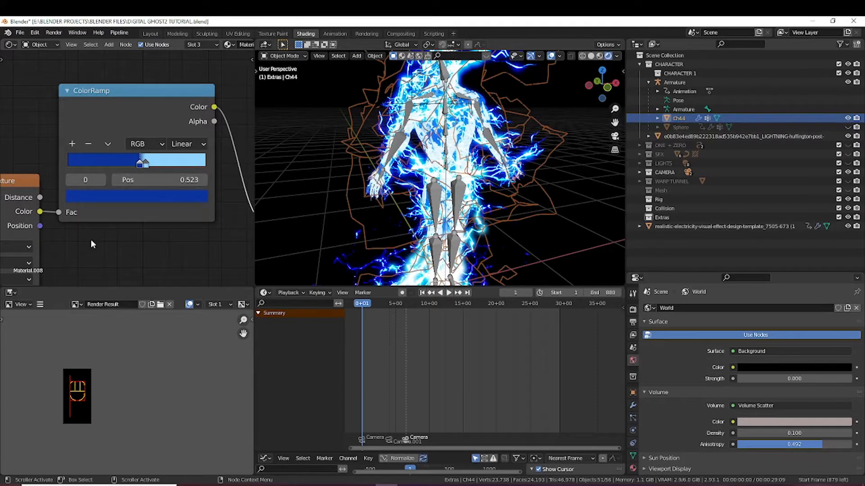
{"action": "middle_click_drag", "start_coordinate": [91, 243], "coordinate": [231, 208]}
{"action": "middle_click_drag", "start_coordinate": [128, 164], "coordinate": [142, 108]}
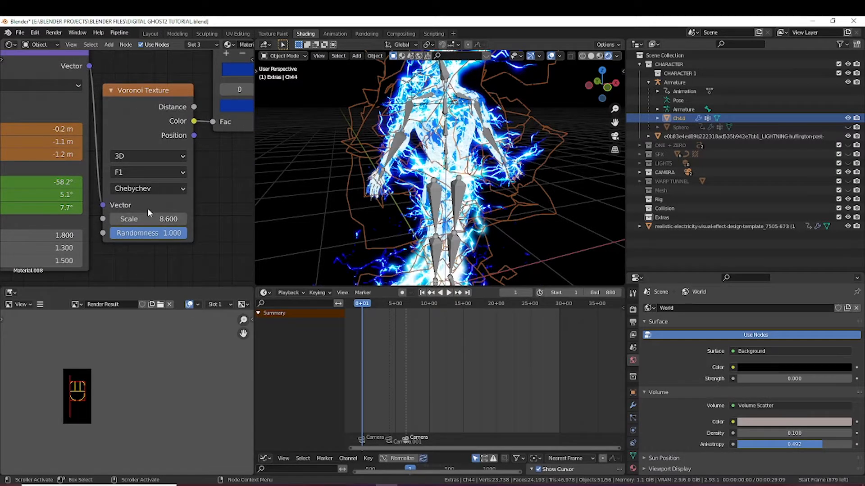
{"action": "left_click_drag", "start_coordinate": [143, 91], "coordinate": [147, 78]}
{"action": "middle_click_drag", "start_coordinate": [124, 247], "coordinate": [140, 245]}
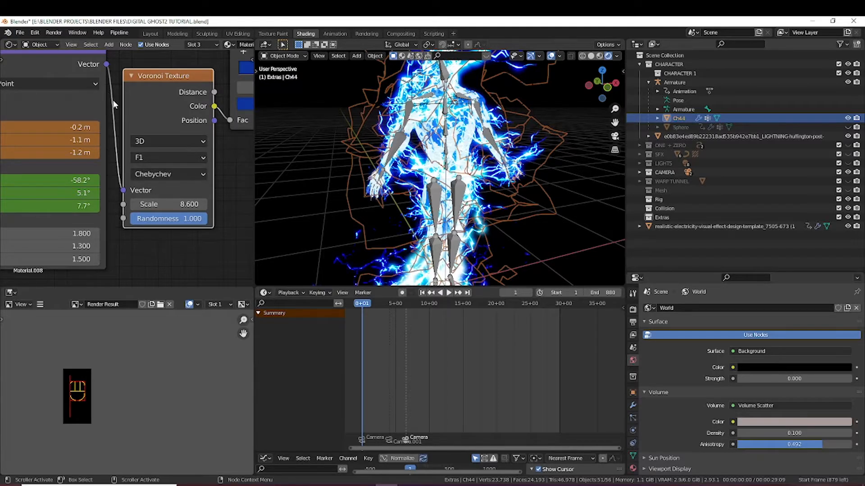
{"action": "middle_click_drag", "start_coordinate": [113, 101], "coordinate": [101, 118]}
{"action": "scroll", "coordinate": [165, 92], "scroll_direction": "down", "scroll_amount": 2}
{"action": "scroll", "coordinate": [122, 106], "scroll_direction": "up", "scroll_amount": 1}
{"action": "left_click", "coordinate": [98, 116]}
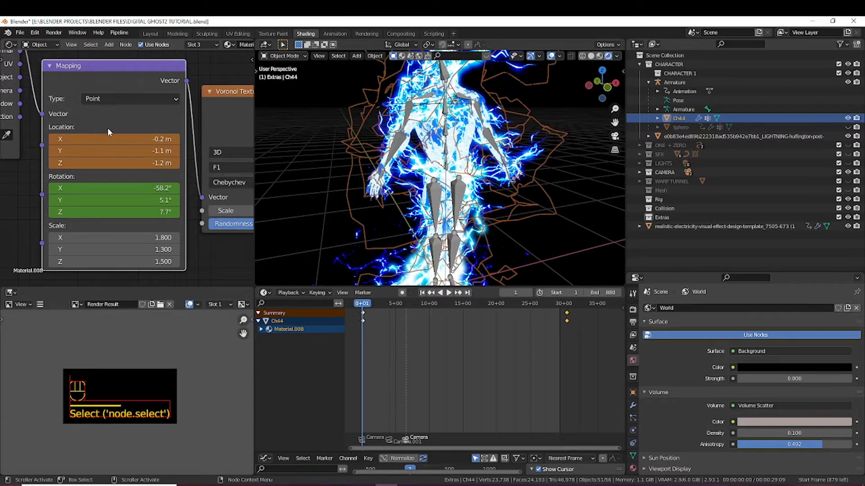
{"action": "left_click", "coordinate": [558, 228]}
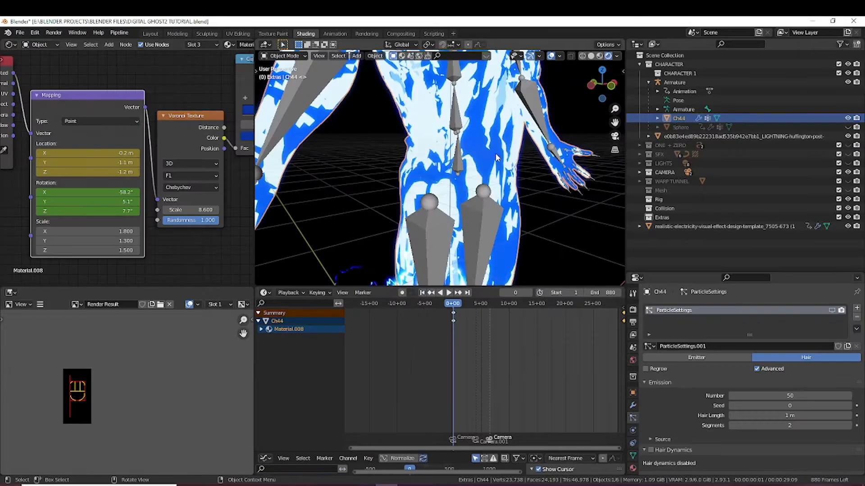
{"action": "scroll", "coordinate": [486, 163], "scroll_direction": "down", "scroll_amount": 3}
{"action": "scroll", "coordinate": [196, 230], "scroll_direction": "down", "scroll_amount": 3}
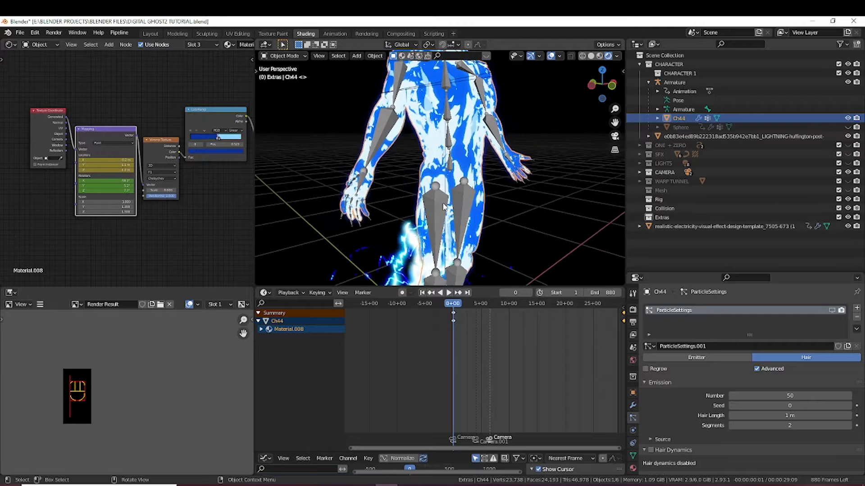
Add an Image Texture node below the Voronoi Texture and assign it the existing LIGHTNING huffington-post image.
{"action": "middle_click_drag", "start_coordinate": [180, 234], "coordinate": [123, 184]}
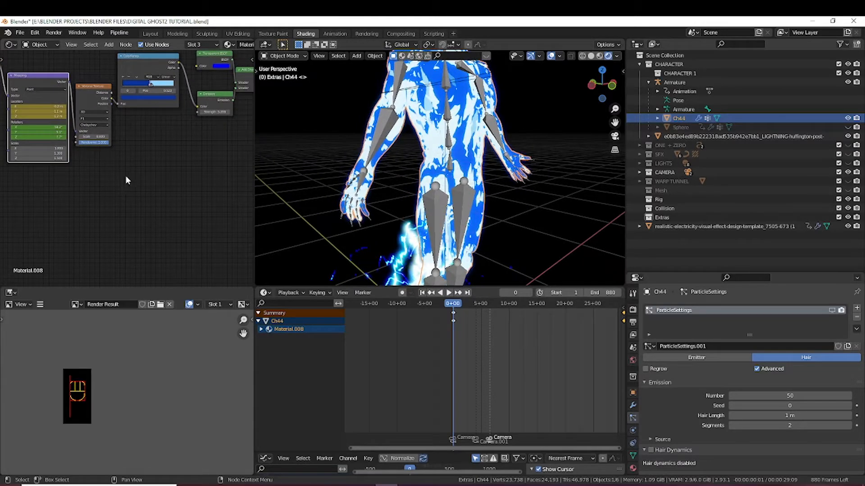
{"action": "key", "text": "shift+a"}
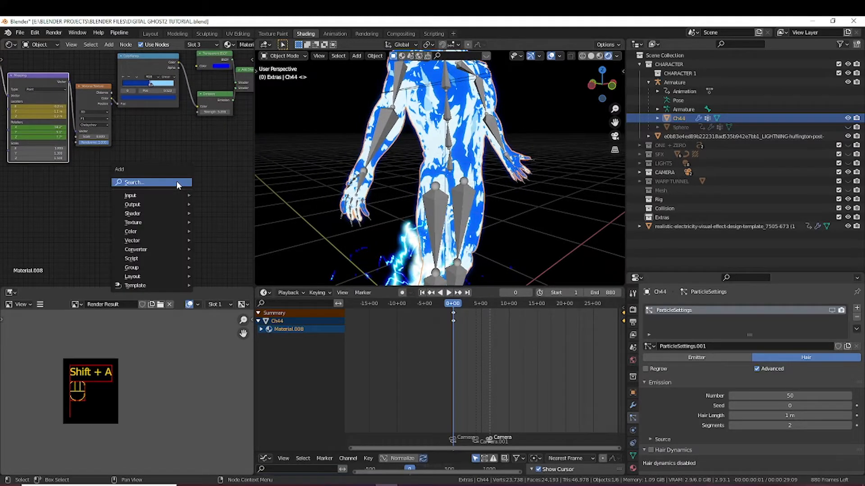
{"action": "mouse_move", "coordinate": [159, 223]}
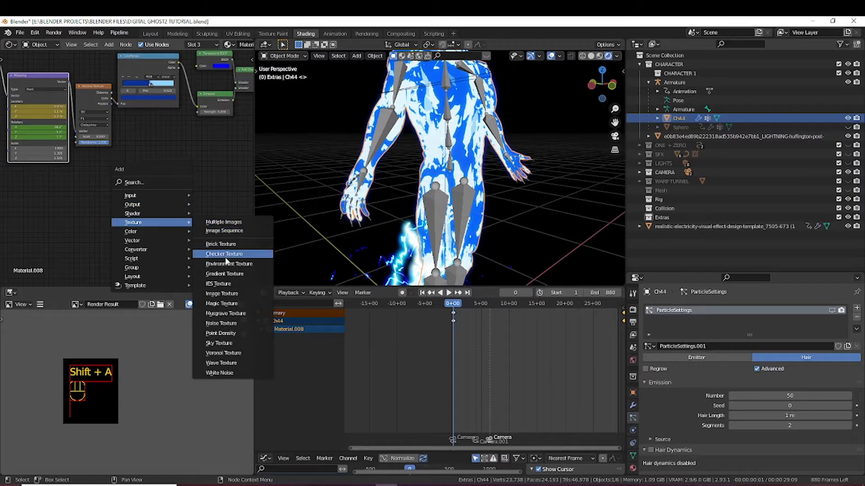
{"action": "left_click", "coordinate": [222, 293]}
{"action": "left_click", "coordinate": [87, 152]}
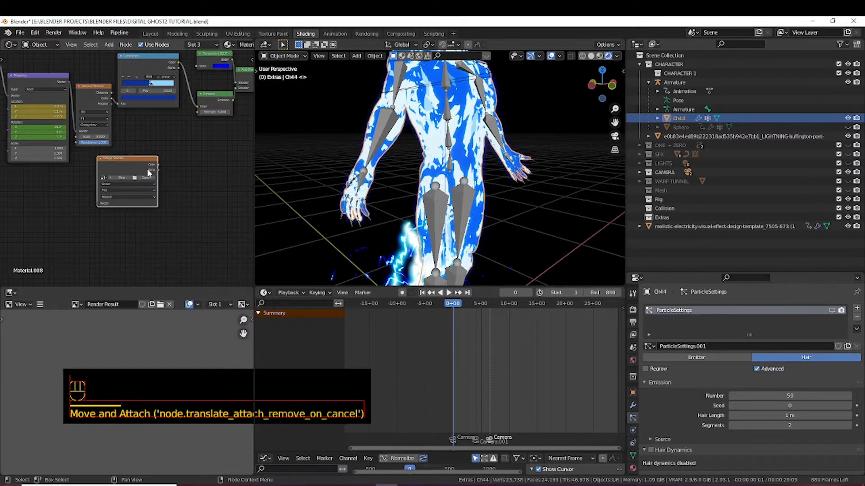
{"action": "left_click", "coordinate": [104, 177]}
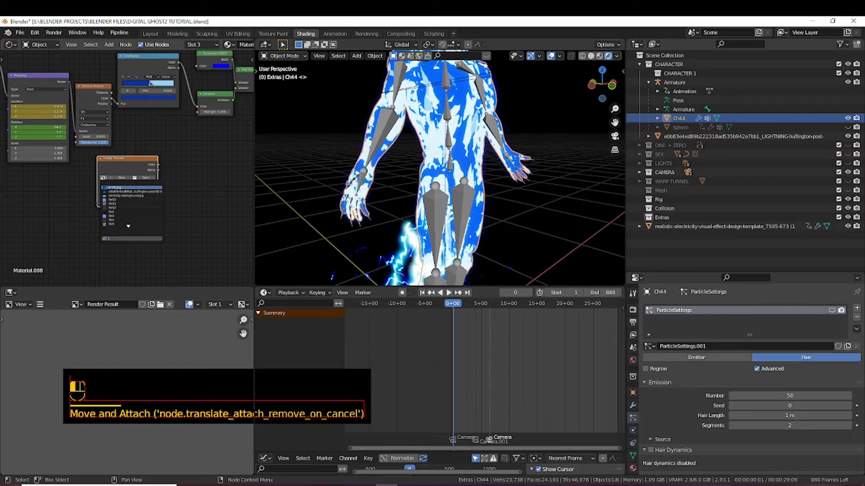
{"action": "left_click", "coordinate": [116, 191]}
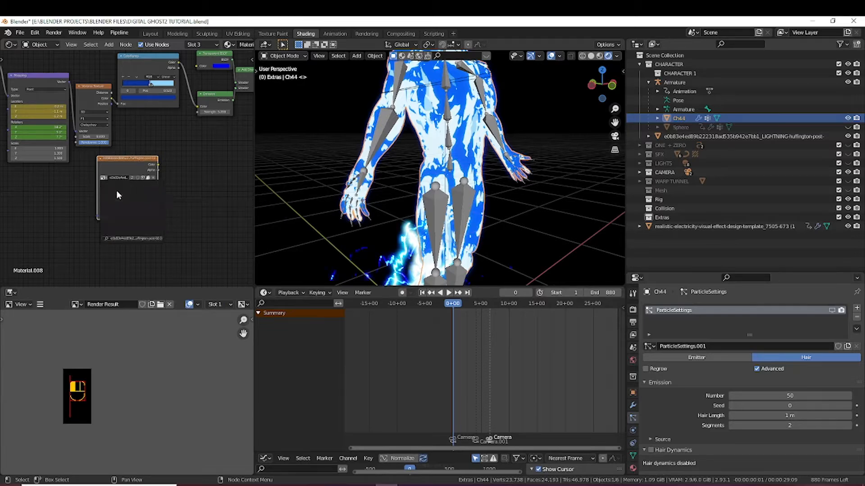
Insert a MixRGB node between the ColorRamp and Emission nodes and connect the image texture's Color output to Color2.
{"action": "middle_click_drag", "start_coordinate": [170, 142], "coordinate": [96, 215]}
{"action": "left_click", "coordinate": [115, 199]}
{"action": "key", "text": "shift+a"}
{"action": "mouse_move", "coordinate": [115, 199]}
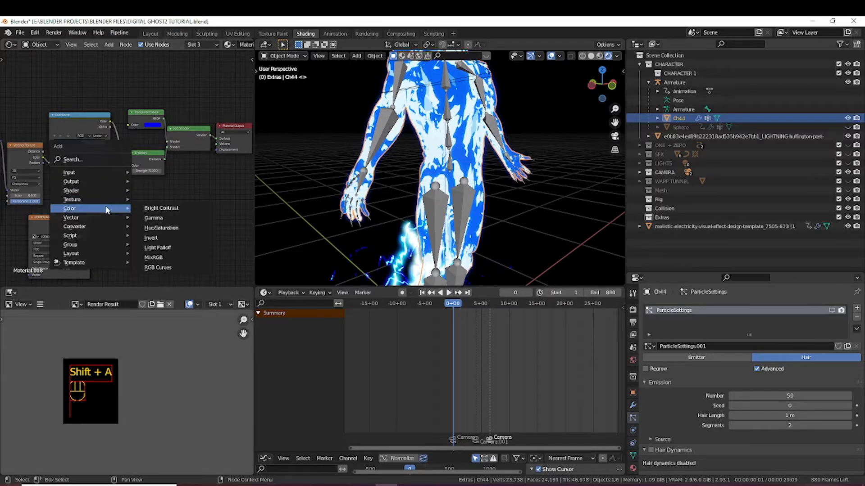
{"action": "left_click", "coordinate": [153, 257]}
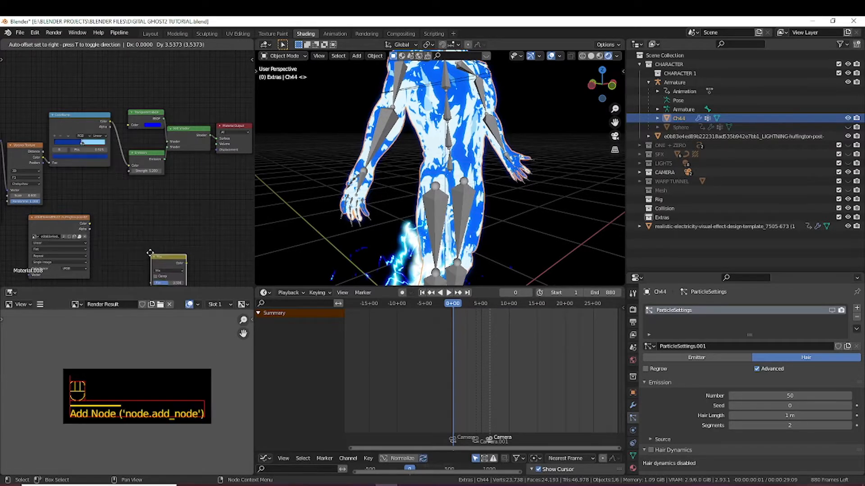
{"action": "left_click", "coordinate": [131, 123]}
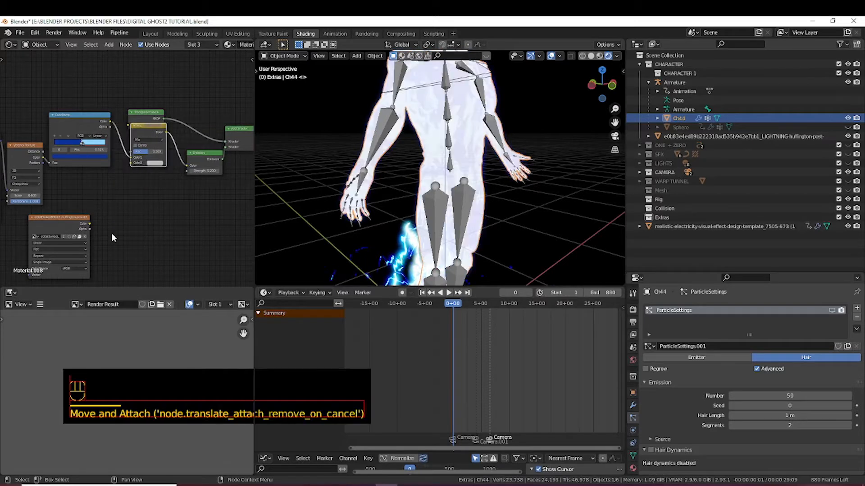
{"action": "left_click_drag", "start_coordinate": [90, 224], "coordinate": [130, 164]}
{"action": "middle_click_drag", "start_coordinate": [497, 167], "coordinate": [478, 185]}
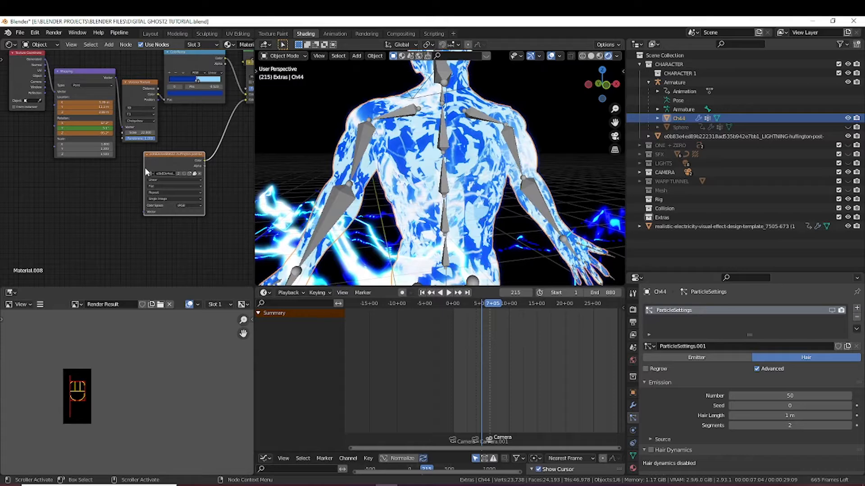
Add a Texture Coordinate and Mapping setup to the lightning Image Texture node with Node Wrangler.
{"action": "left_click", "coordinate": [146, 169]}
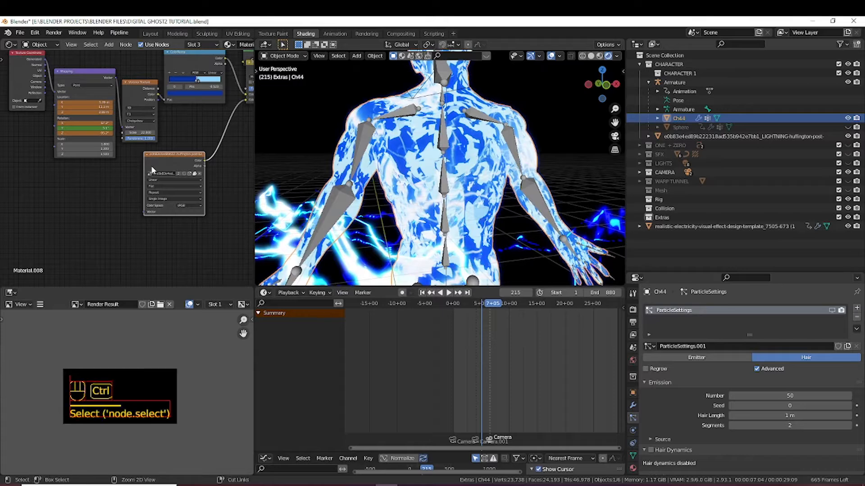
{"action": "key", "text": "ctrl+t"}
{"action": "middle_click_drag", "start_coordinate": [134, 215], "coordinate": [165, 206]}
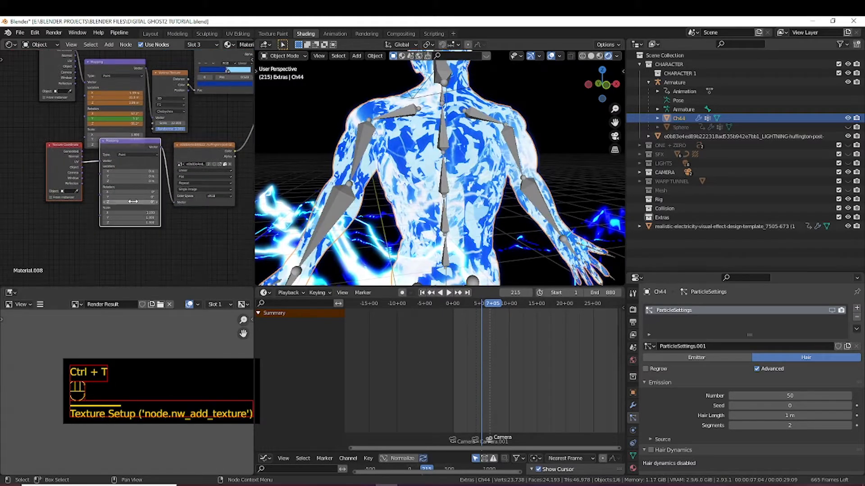
Rotate the image texture's mapping around Z and set its scale to 2 on X, Y and Z.
{"action": "mouse_move", "coordinate": [144, 202]}
{"action": "left_mouse_down"}
{"action": "mouse_move", "coordinate": [164, 202]}
{"action": "mouse_move", "coordinate": [130, 203]}
{"action": "mouse_move", "coordinate": [122, 213]}
{"action": "mouse_move", "coordinate": [140, 213]}
{"action": "left_mouse_up"}
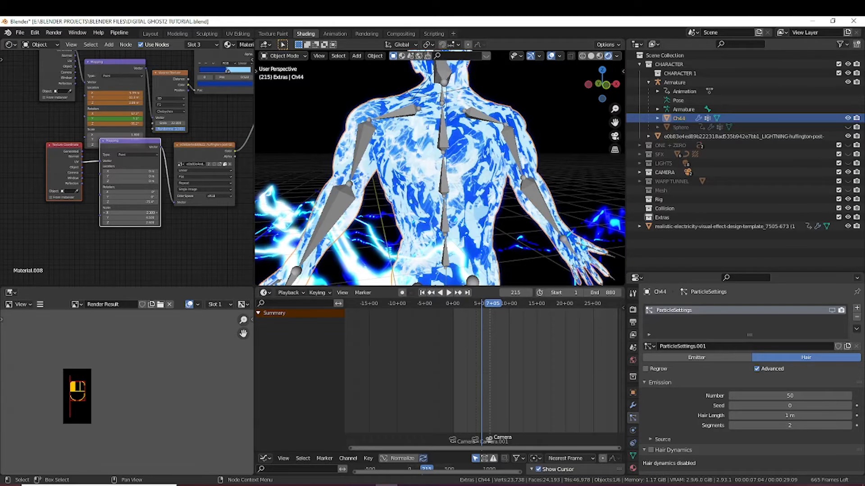
{"action": "key", "text": "Return"}
{"action": "left_click", "coordinate": [129, 222]}
{"action": "type", "text": "2"}
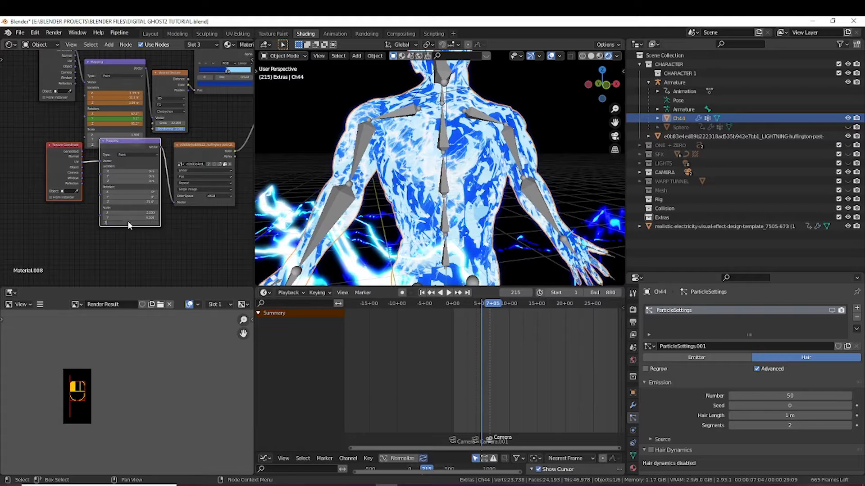
{"action": "key", "text": "Return"}
{"action": "left_click", "coordinate": [129, 217]}
{"action": "type", "text": "2"}
{"action": "key", "text": "Return"}
{"action": "middle_click_drag", "start_coordinate": [382, 206], "coordinate": [261, 164]}
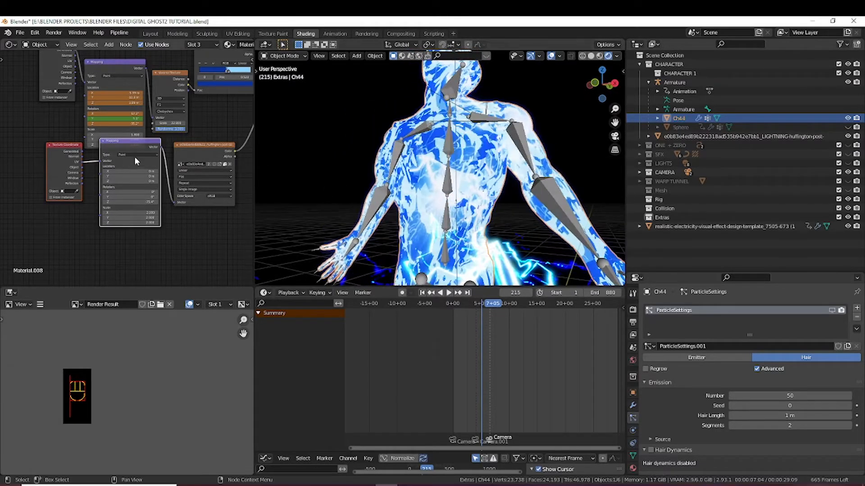
Move the image's Texture Coordinate and Mapping nodes clear of the Voronoi nodes and reset the mapping's Z rotation to 0° at frame 1.
{"action": "left_click_drag", "start_coordinate": [135, 161], "coordinate": [118, 202]}
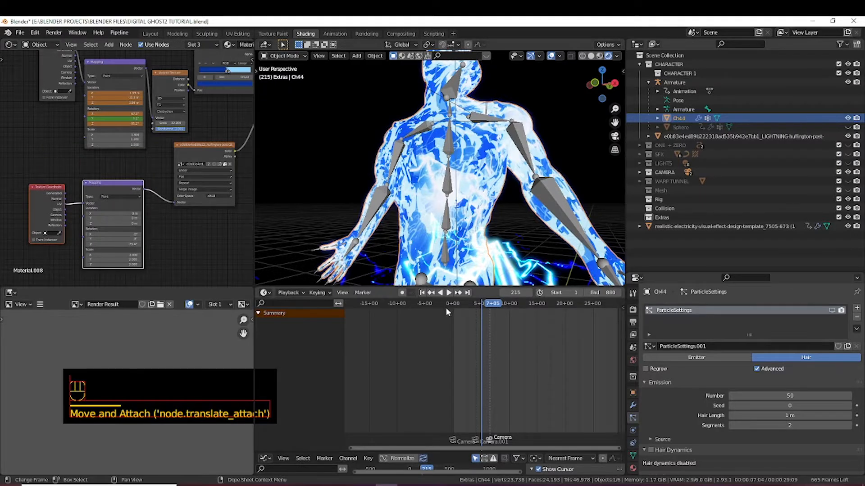
{"action": "left_click", "coordinate": [422, 294]}
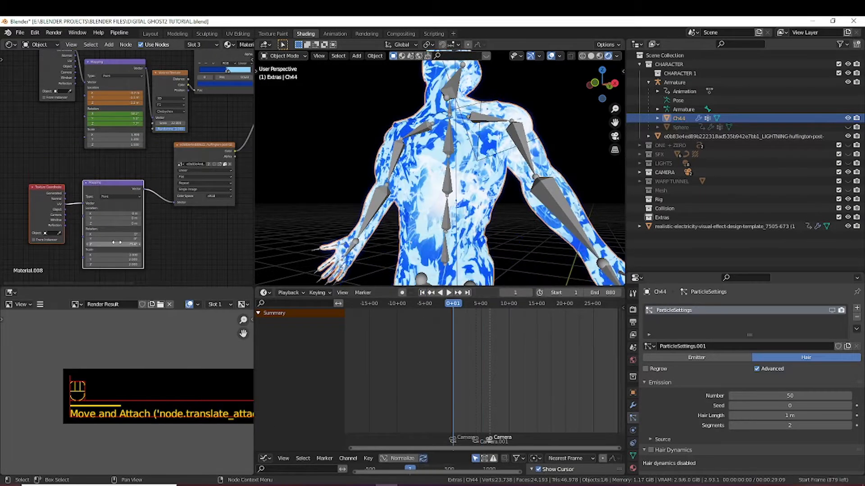
{"action": "mouse_move", "coordinate": [115, 244]}
{"action": "left_mouse_down"}
{"action": "mouse_move", "coordinate": [76, 239]}
{"action": "mouse_move", "coordinate": [115, 239]}
{"action": "left_mouse_up"}
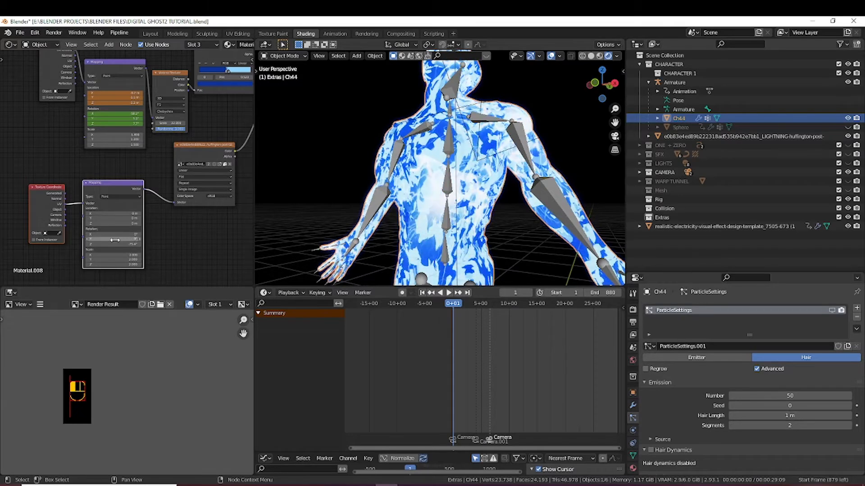
{"action": "left_click", "coordinate": [121, 244]}
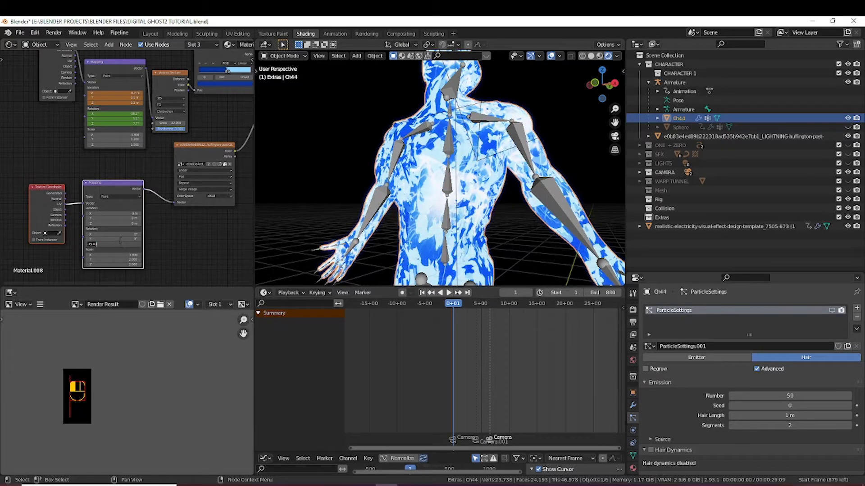
{"action": "left_click", "coordinate": [120, 241]}
Set the image mapping's X location to 0 m and insert location keyframes at frame 1.
{"action": "mouse_move", "coordinate": [116, 223]}
{"action": "left_mouse_down"}
{"action": "mouse_move", "coordinate": [139, 223]}
{"action": "mouse_move", "coordinate": [109, 216]}
{"action": "left_mouse_up"}
{"action": "left_click", "coordinate": [109, 216]}
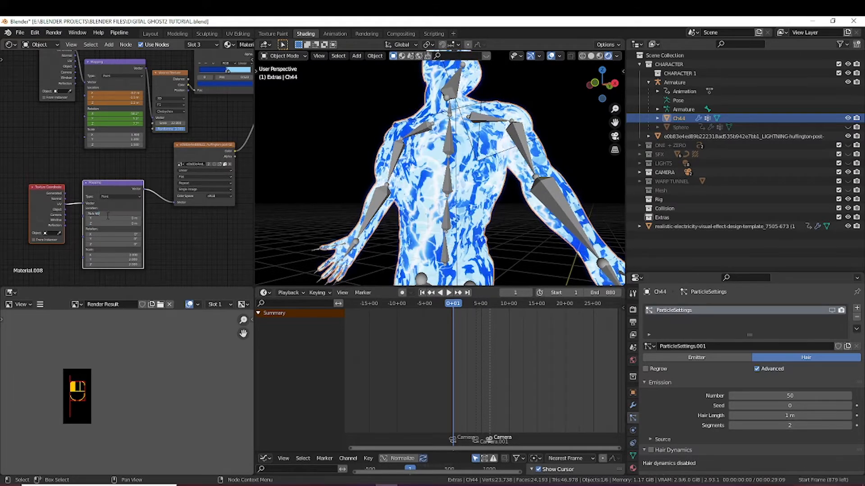
{"action": "type", "text": "0"}
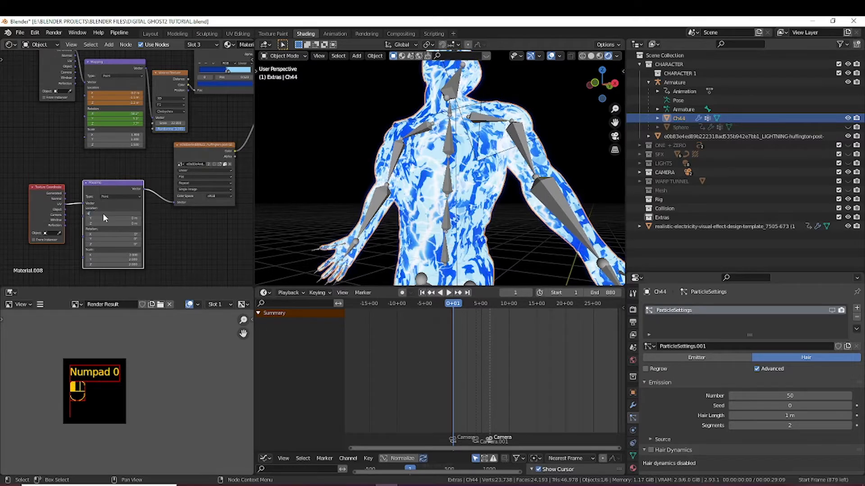
{"action": "right_click", "coordinate": [103, 218]}
{"action": "left_click", "coordinate": [103, 214]}
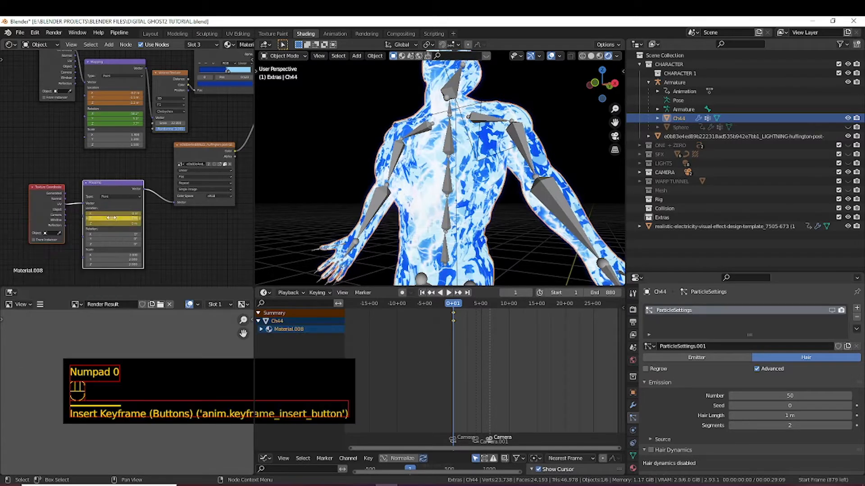
At frame 880, shift the image mapping's X and Y location and insert location keyframes.
{"action": "left_click", "coordinate": [468, 293]}
{"action": "mouse_move", "coordinate": [116, 213]}
{"action": "left_mouse_down"}
{"action": "mouse_move", "coordinate": [141, 212]}
{"action": "mouse_move", "coordinate": [118, 217]}
{"action": "left_mouse_up"}
{"action": "right_click", "coordinate": [118, 217]}
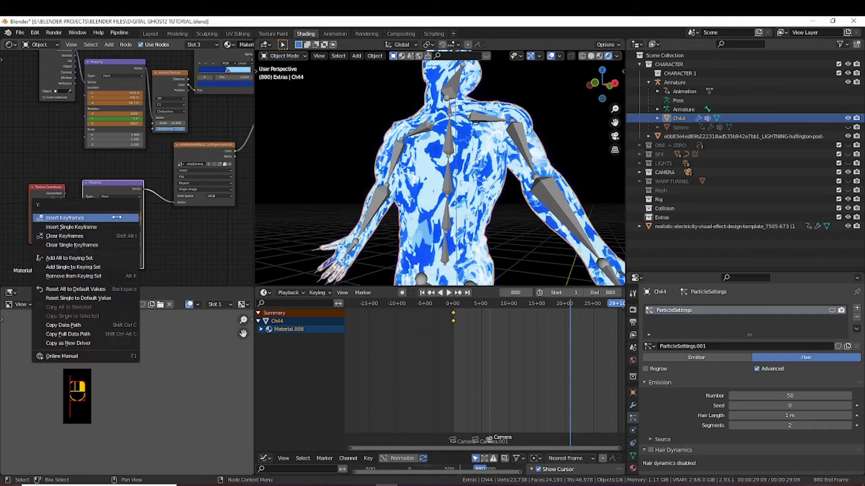
{"action": "left_click", "coordinate": [119, 218]}
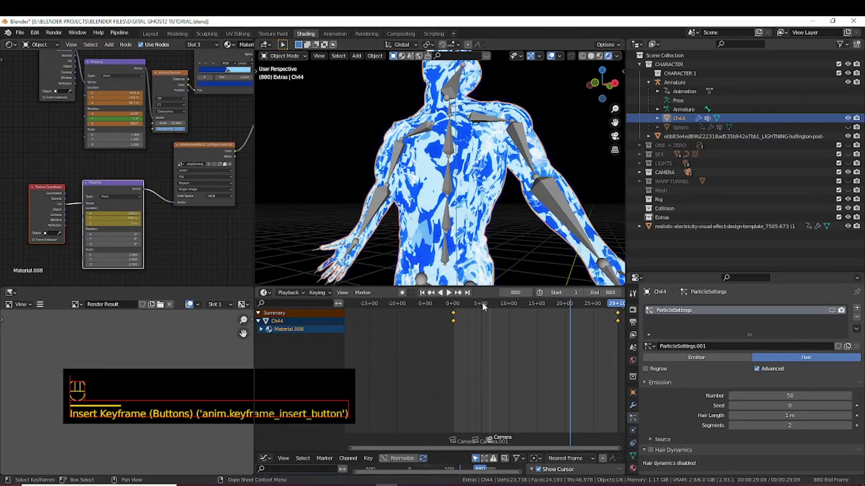
Play the animation from the first frame to check the moving lightning texture on the body.
{"action": "left_click", "coordinate": [423, 293]}
{"action": "scroll", "coordinate": [565, 356], "scroll_direction": "down", "scroll_amount": 2}
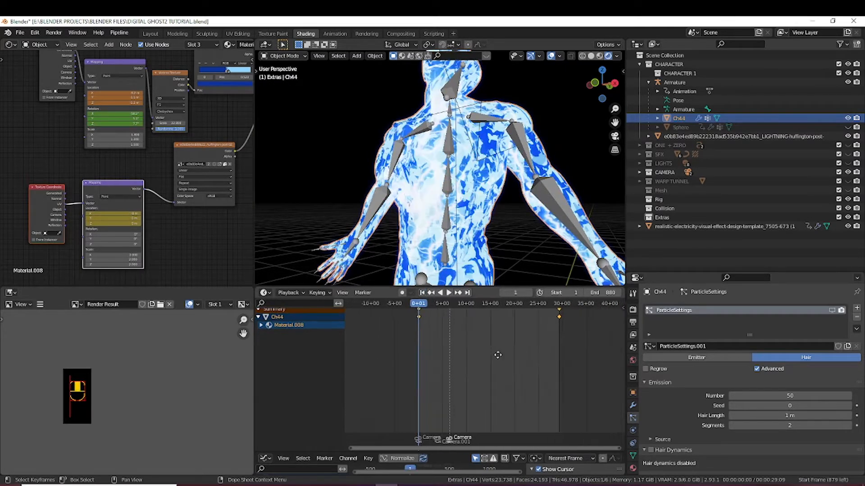
{"action": "key", "text": "space"}
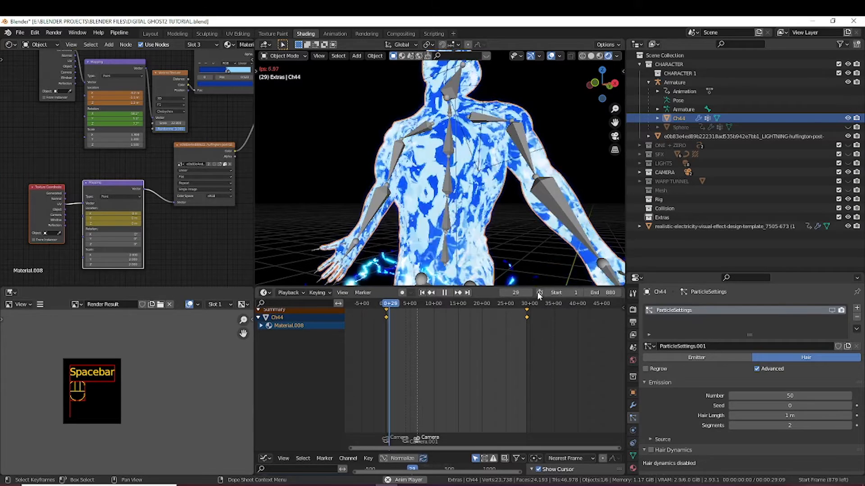
Select the realistic-electricity lightning plane and look up the Image entry among the addable objects.
{"action": "left_click", "coordinate": [711, 227]}
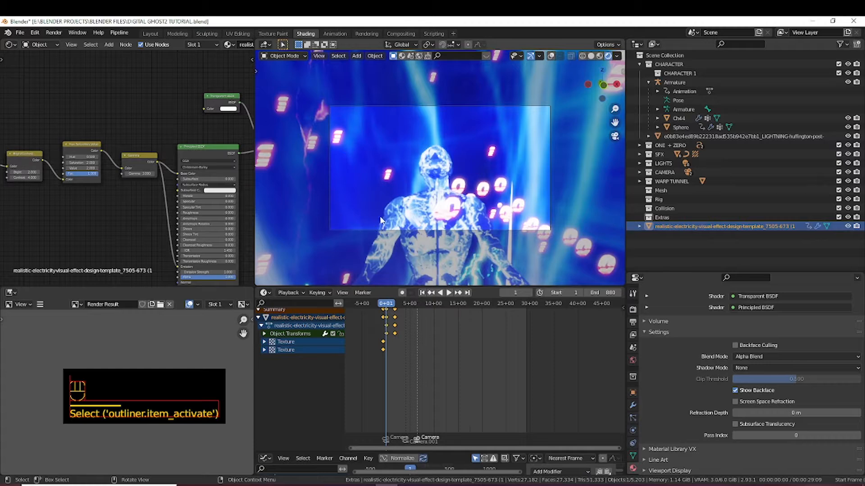
{"action": "key", "text": "KP_0"}
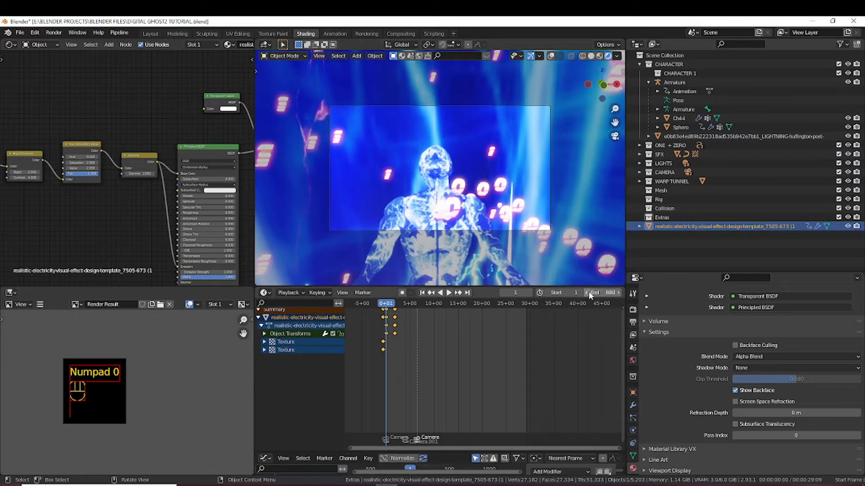
{"action": "key", "text": "shift+a"}
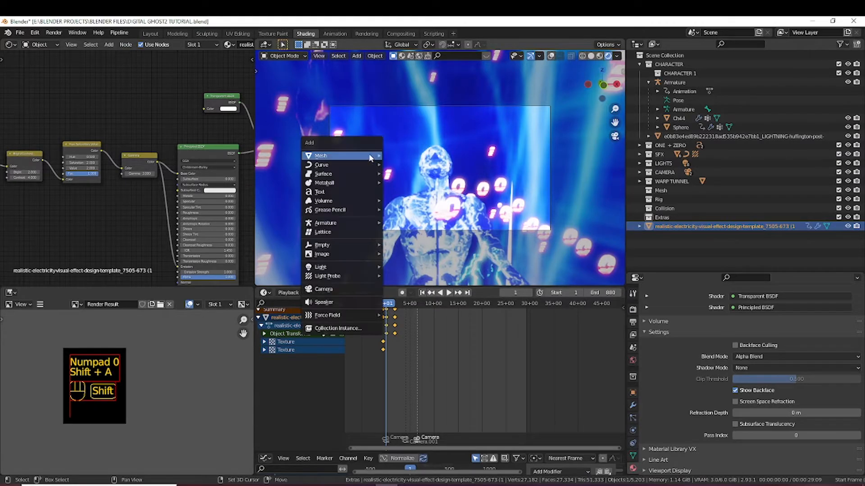
{"action": "mouse_move", "coordinate": [332, 254]}
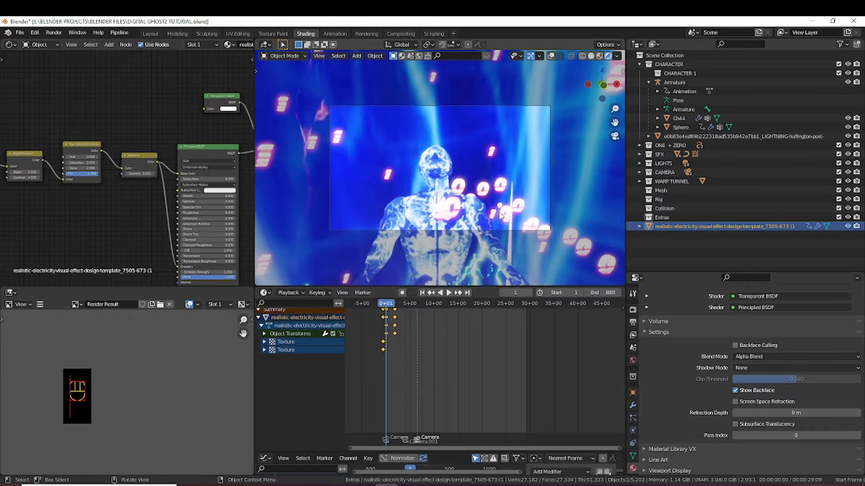
Isolate the view on the lightning plane, triangulate all its faces in Edit Mode and return to Object Mode.
{"action": "key", "text": "KP_6"}
{"action": "key", "text": "Tab"}
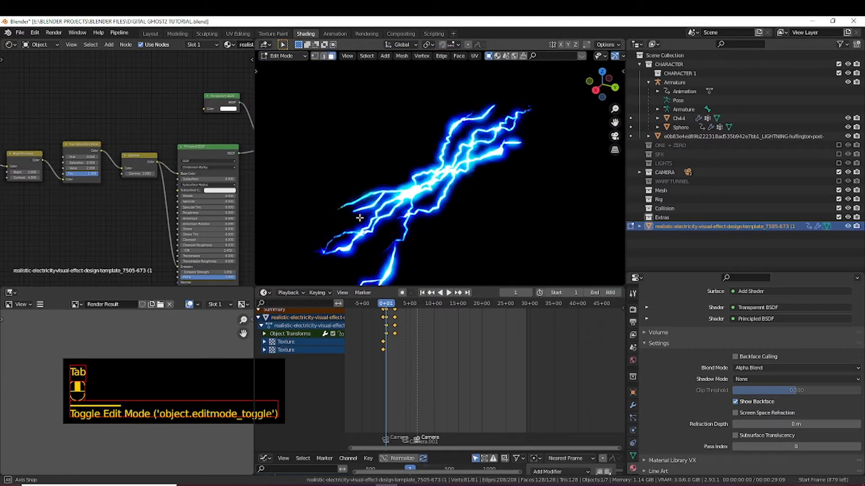
{"action": "middle_click_drag", "start_coordinate": [391, 229], "coordinate": [451, 167]}
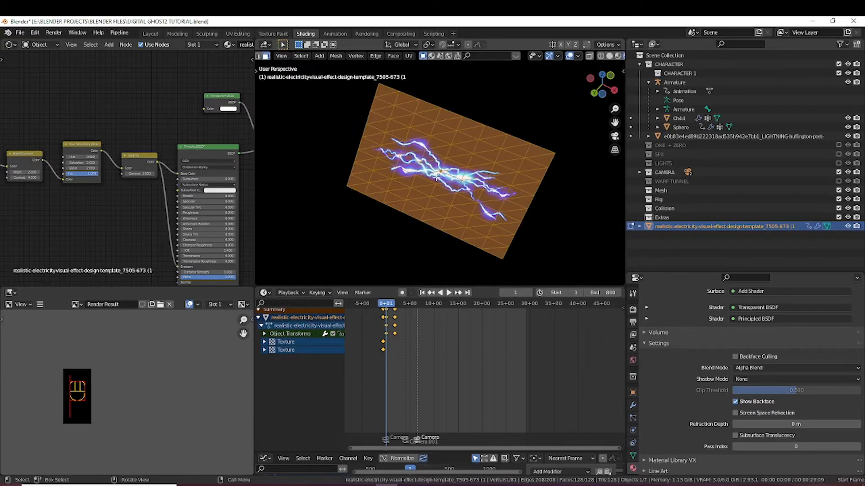
{"action": "right_click", "coordinate": [460, 167]}
{"action": "right_click", "coordinate": [459, 198]}
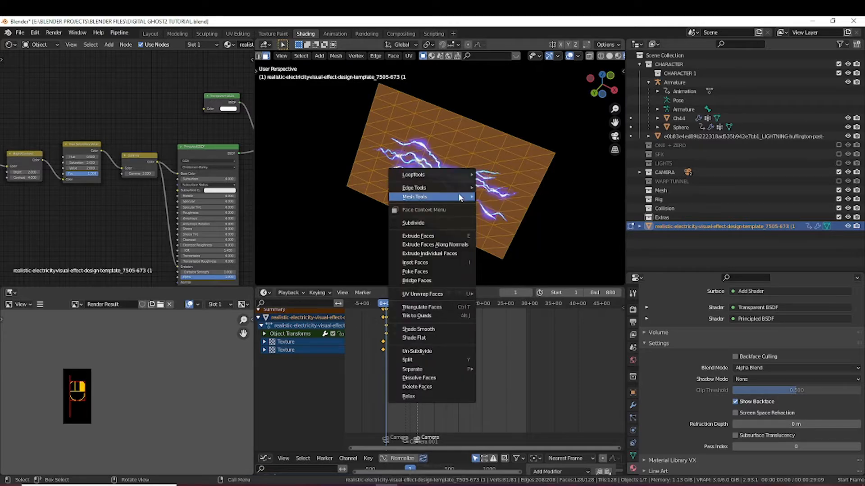
{"action": "left_click", "coordinate": [427, 308]}
{"action": "key", "text": "Tab"}
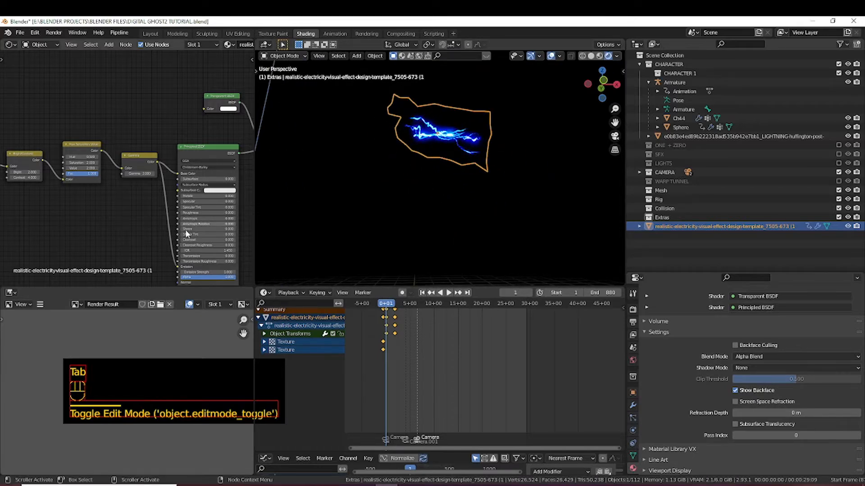
Examine the lightning plane's material nodes from the image texture through Bright/Contrast, Hue Saturation Value and Gamma to the shaders and Material Output.
{"action": "middle_click_drag", "start_coordinate": [92, 209], "coordinate": [2, 213]}
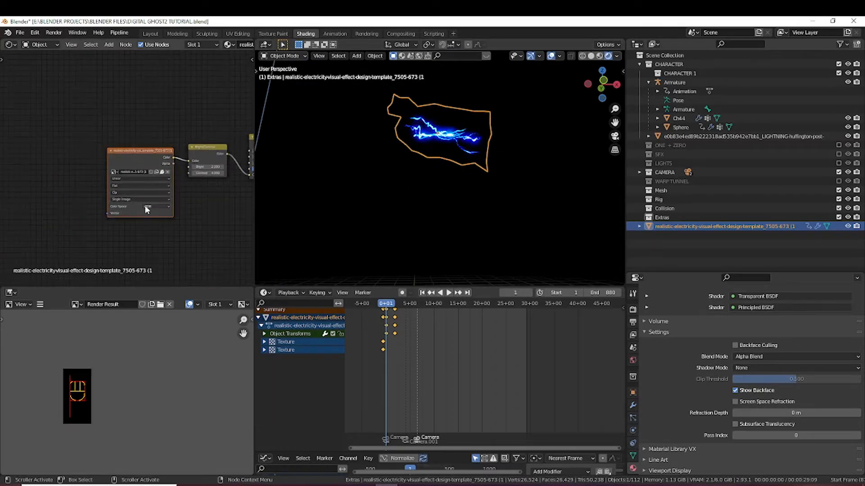
{"action": "scroll", "coordinate": [142, 169], "scroll_direction": "up", "scroll_amount": 2}
{"action": "middle_click_drag", "start_coordinate": [225, 193], "coordinate": [118, 180]}
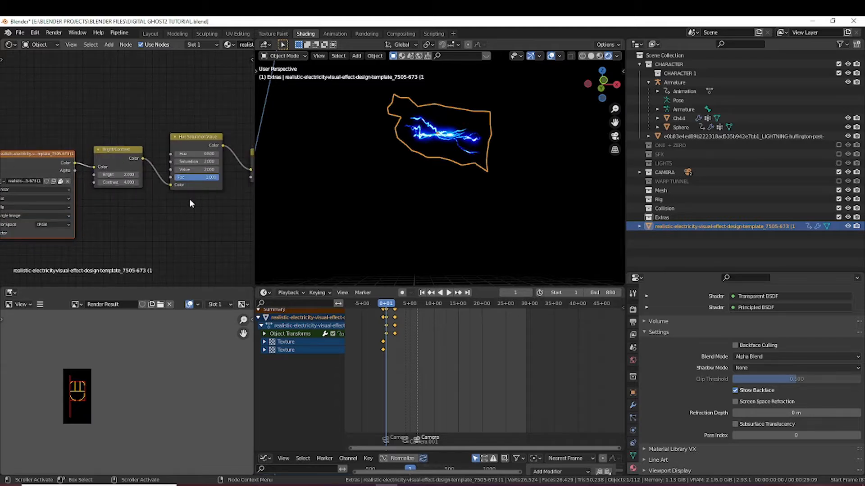
{"action": "middle_click_drag", "start_coordinate": [196, 198], "coordinate": [130, 210]}
{"action": "middle_click_drag", "start_coordinate": [197, 240], "coordinate": [149, 202]}
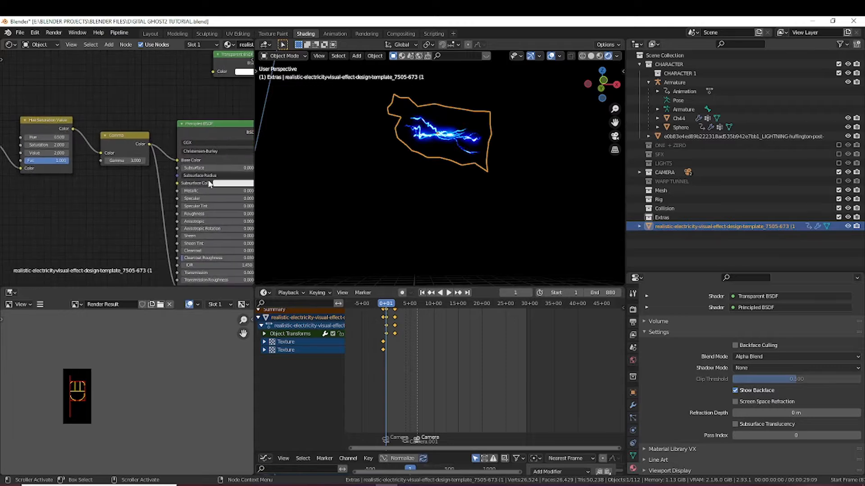
{"action": "middle_click_drag", "start_coordinate": [209, 183], "coordinate": [137, 119]}
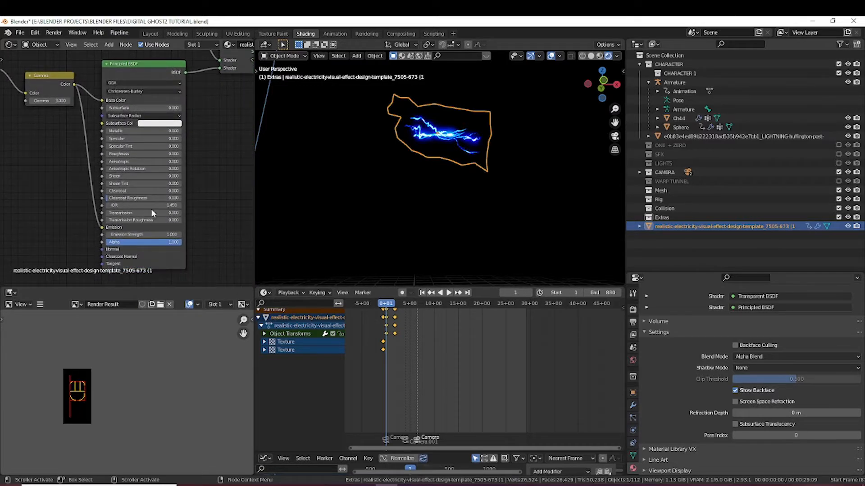
{"action": "middle_click_drag", "start_coordinate": [213, 95], "coordinate": [166, 202]}
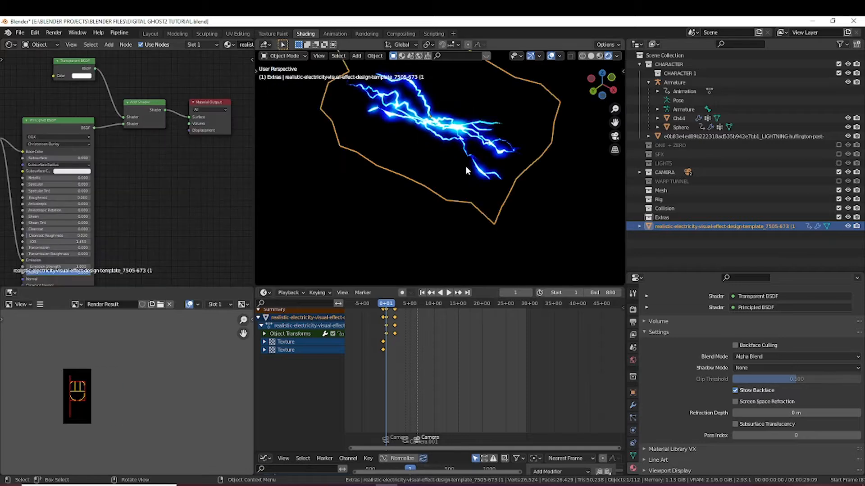
Play the lightning plane's animation and examine its rotation curves and Cycles modifier in the Graph Editor.
{"action": "middle_click_drag", "start_coordinate": [466, 165], "coordinate": [424, 203]}
{"action": "scroll", "coordinate": [424, 203], "scroll_direction": "down", "scroll_amount": 3}
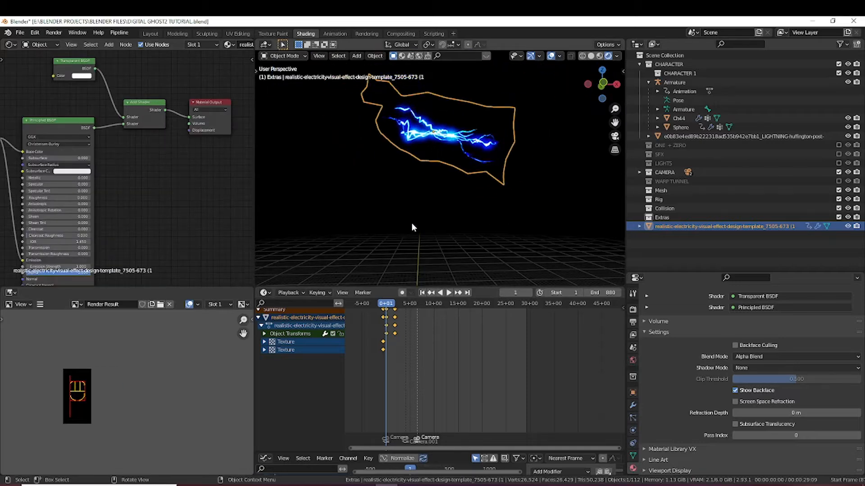
{"action": "key", "text": "space"}
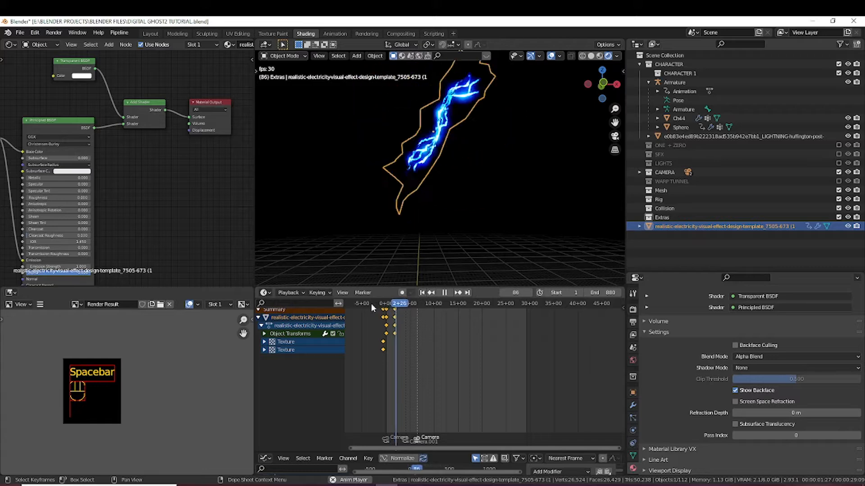
{"action": "key", "text": "space"}
{"action": "key", "text": "ctrl+Tab"}
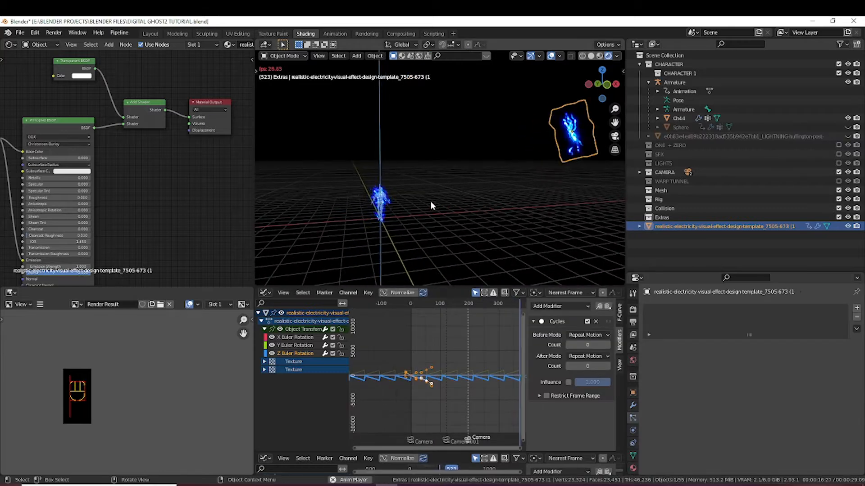
{"action": "key", "text": "space"}
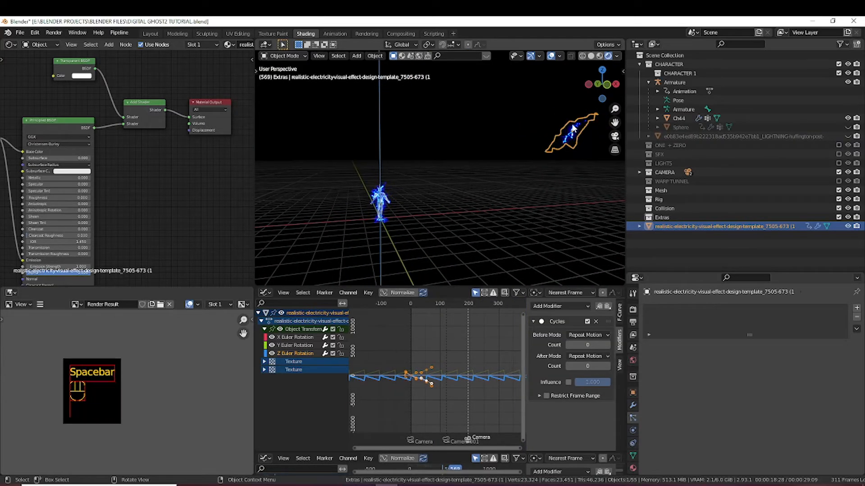
Examine the Noise texture and animated brightness used by the lightning plane's first Displace modifier.
{"action": "left_click", "coordinate": [570, 134]}
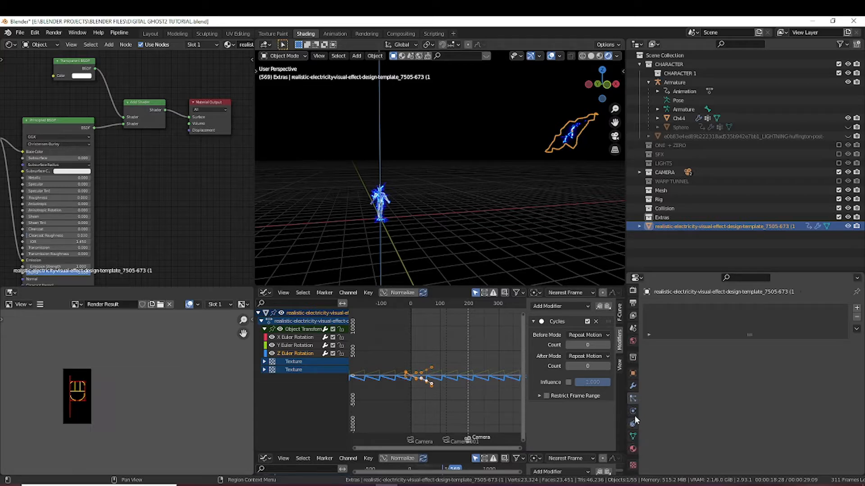
{"action": "left_click", "coordinate": [633, 387]}
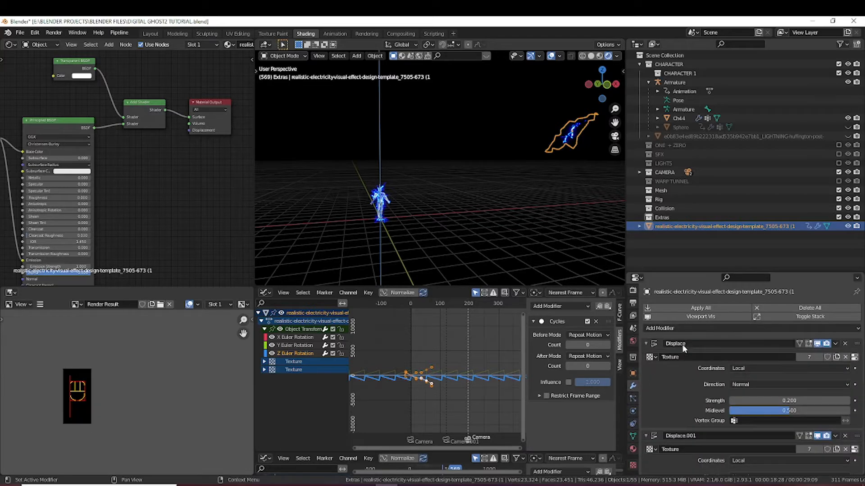
{"action": "middle_click_drag", "start_coordinate": [558, 126], "coordinate": [515, 150], "text": "shift"}
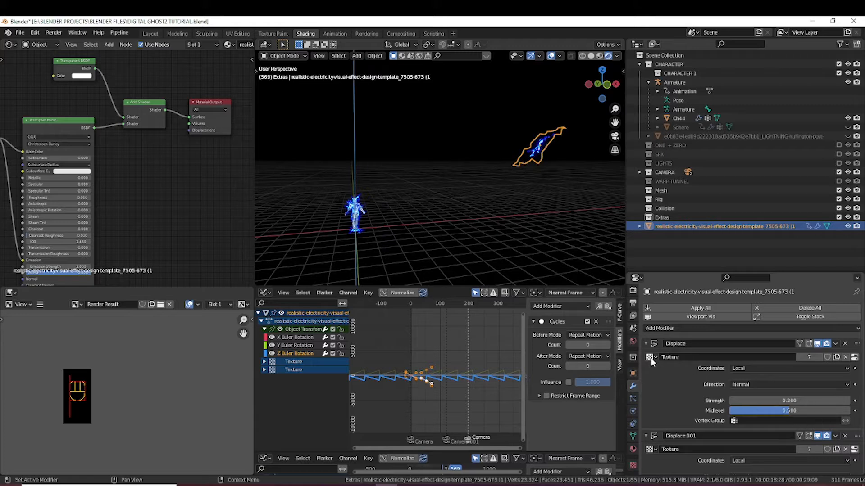
{"action": "left_click", "coordinate": [854, 356]}
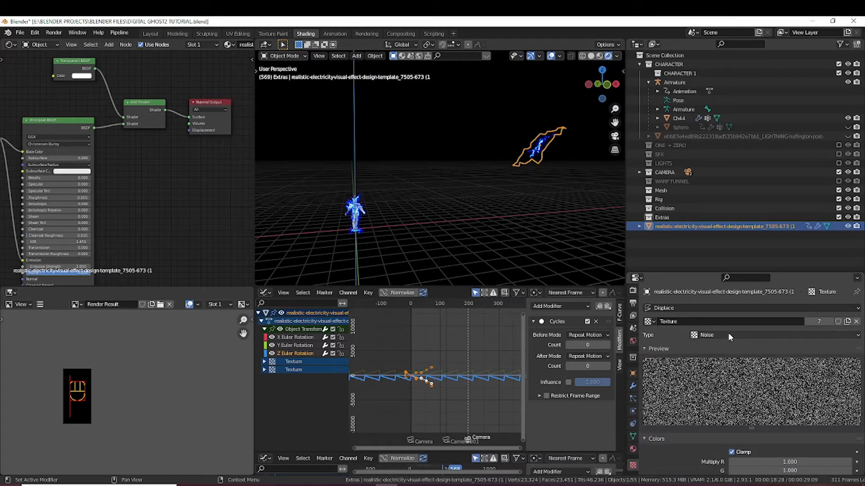
{"action": "scroll", "coordinate": [728, 333], "scroll_direction": "down", "scroll_amount": 5}
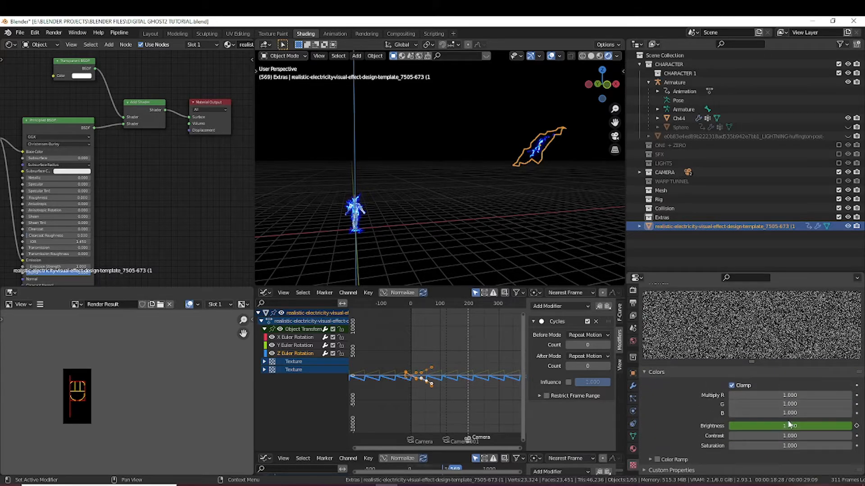
{"action": "scroll", "coordinate": [725, 409], "scroll_direction": "up", "scroll_amount": 4}
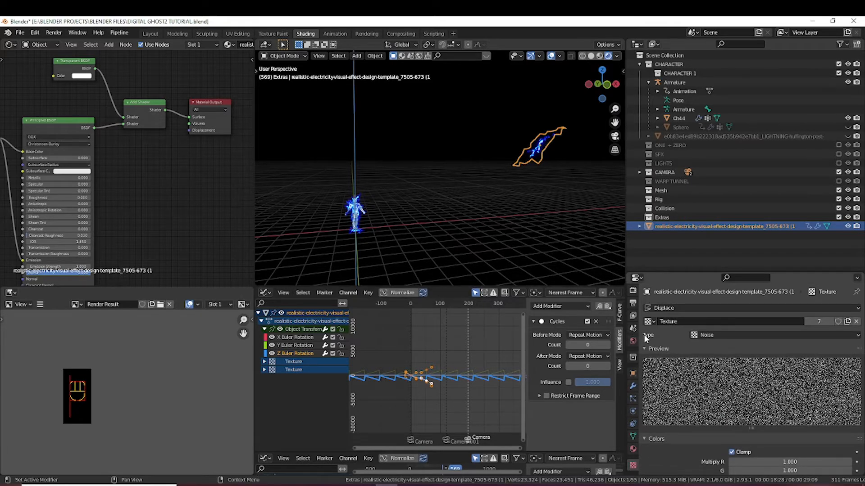
Review the first Displace modifier's duplication option and compare the strength settings of both Displace modifiers.
{"action": "left_click", "coordinate": [632, 386]}
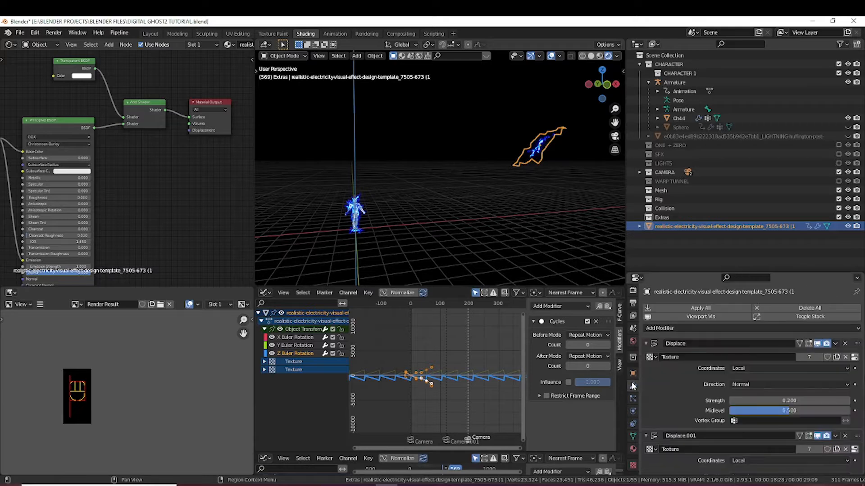
{"action": "left_click", "coordinate": [836, 344]}
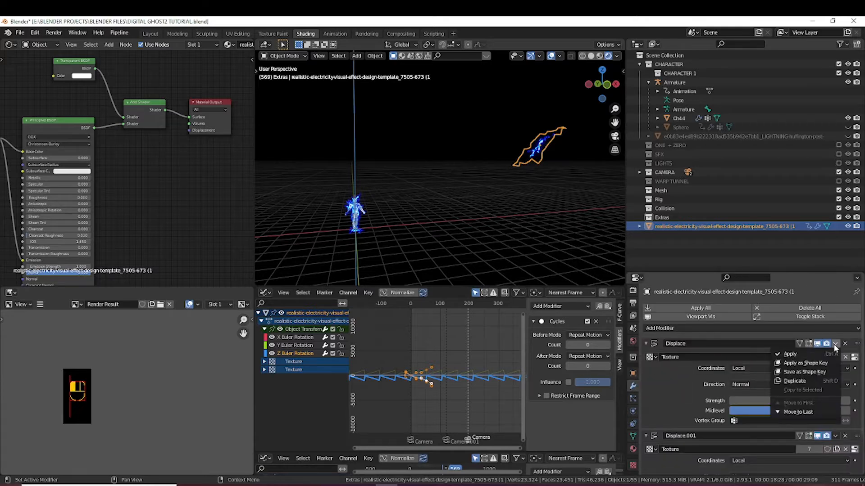
{"action": "left_click", "coordinate": [684, 409]}
{"action": "scroll", "coordinate": [683, 405], "scroll_direction": "down", "scroll_amount": 2}
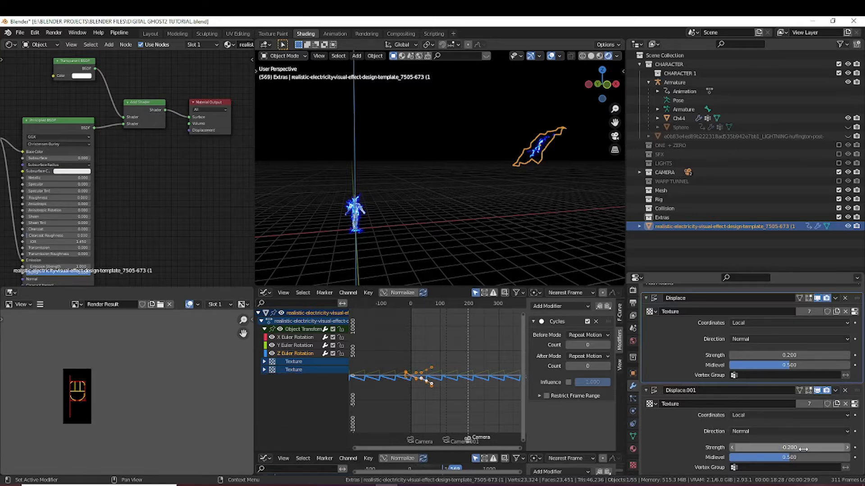
{"action": "left_click_drag", "start_coordinate": [798, 448], "coordinate": [733, 449]}
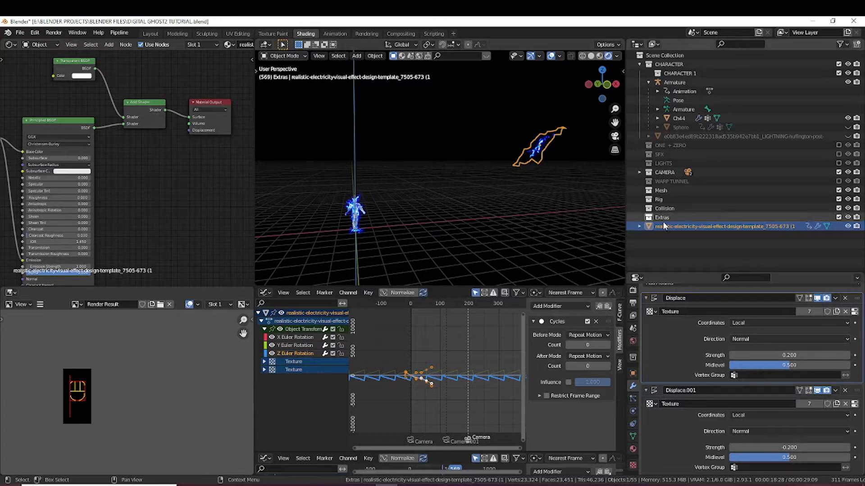
Switch the Displace.001 modifier off and back on to compare the lightning plane's distortion.
{"action": "left_click", "coordinate": [823, 390]}
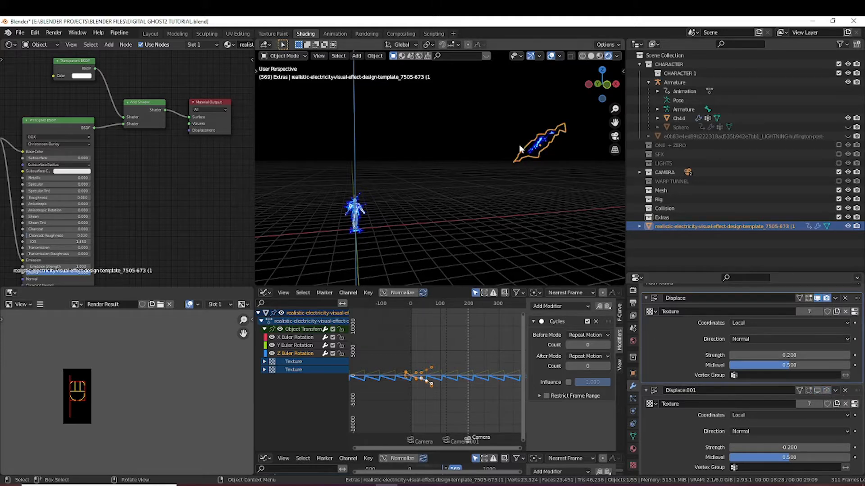
{"action": "middle_click_drag", "start_coordinate": [519, 144], "coordinate": [577, 188]}
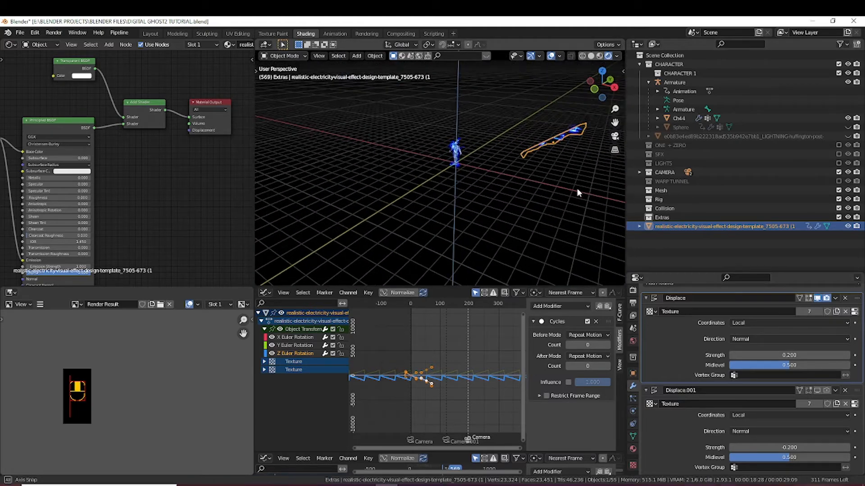
{"action": "left_click", "coordinate": [826, 391]}
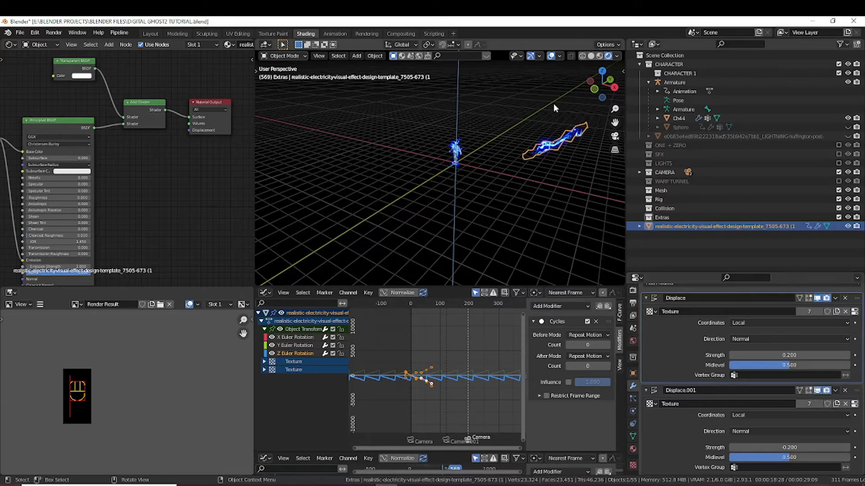
Frame the character's armature, select the Ch44 body mesh and open its hair particle settings.
{"action": "middle_click_drag", "start_coordinate": [540, 143], "coordinate": [454, 175]}
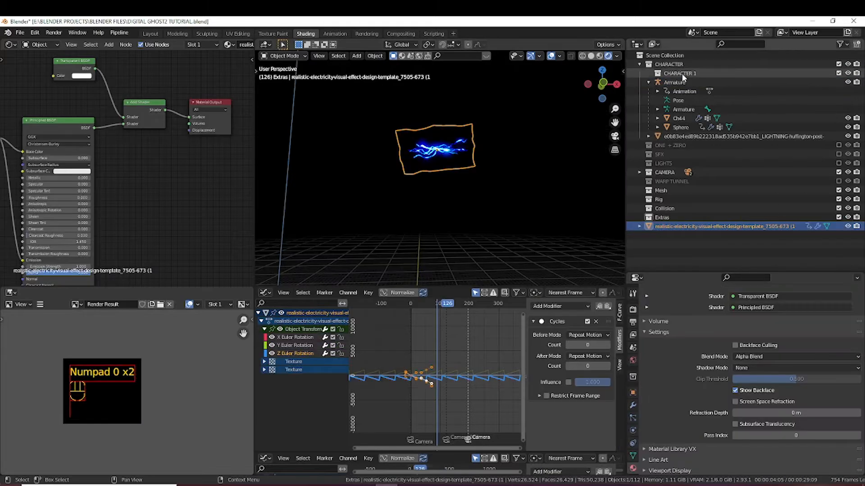
{"action": "left_click", "coordinate": [683, 81]}
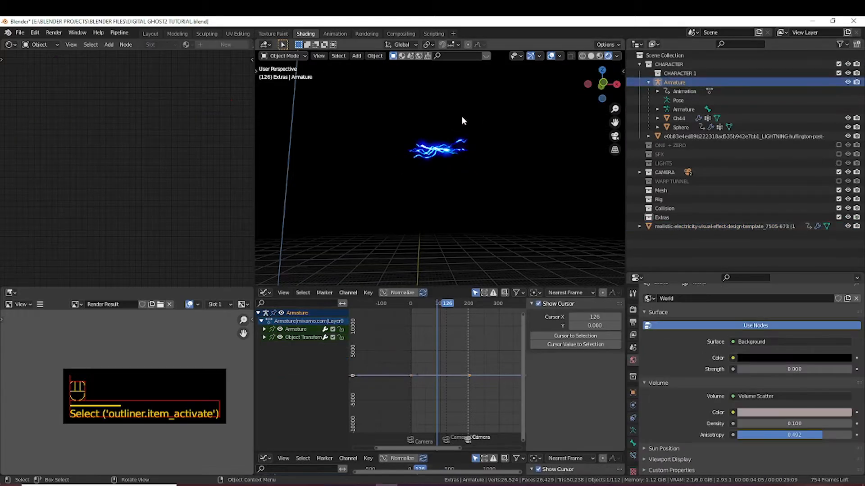
{"action": "key", "text": "KP_Decimal"}
{"action": "middle_click_drag", "start_coordinate": [505, 230], "coordinate": [432, 177]}
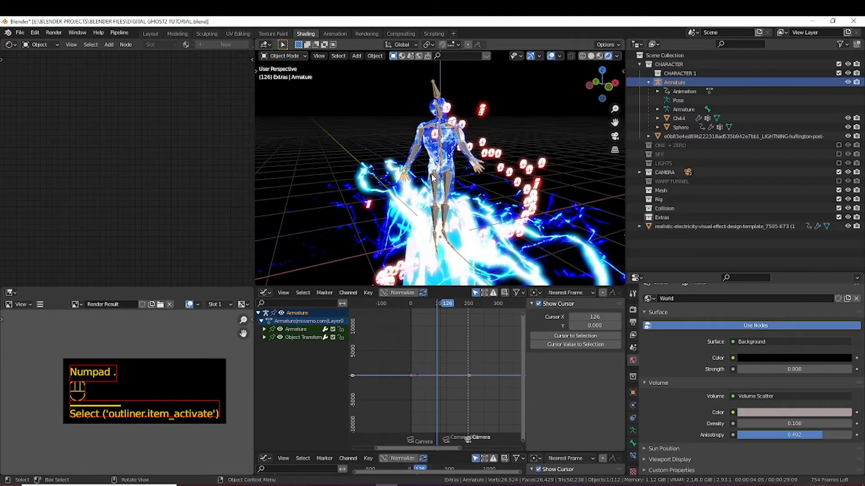
{"action": "left_click", "coordinate": [438, 138]}
{"action": "middle_click_drag", "start_coordinate": [437, 139], "coordinate": [454, 148]}
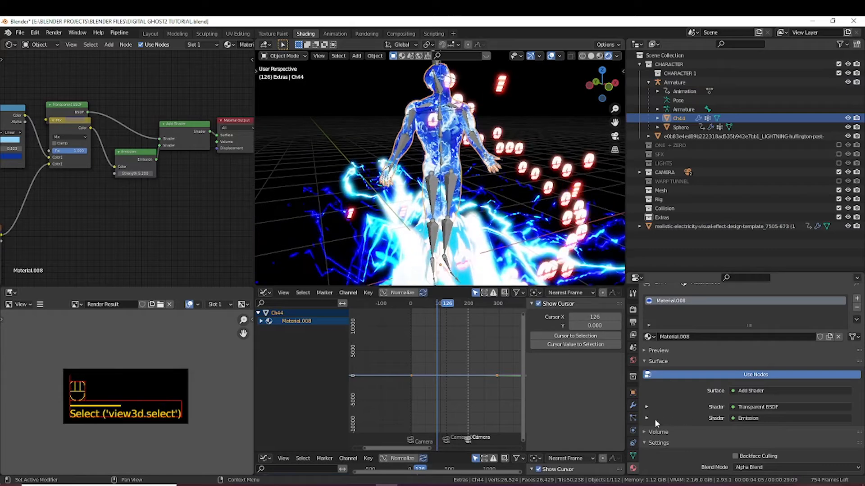
{"action": "left_click", "coordinate": [634, 418]}
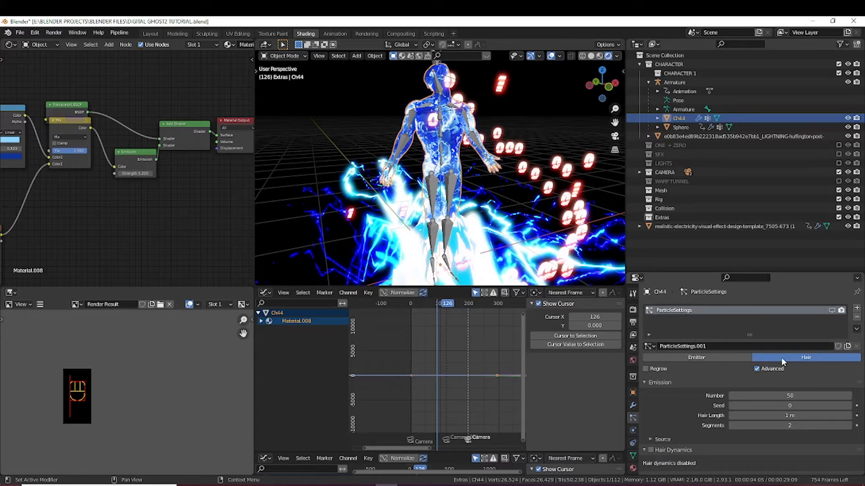
Examine the emission, velocity, rotation and render settings of the body's hair particles, including the lightning instance object and its scale.
{"action": "scroll", "coordinate": [780, 358], "scroll_direction": "down", "scroll_amount": 2}
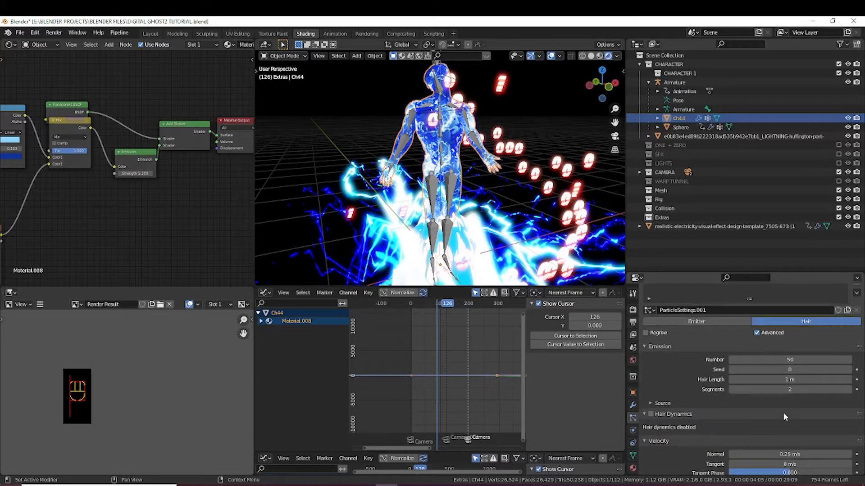
{"action": "scroll", "coordinate": [713, 412], "scroll_direction": "down", "scroll_amount": 6}
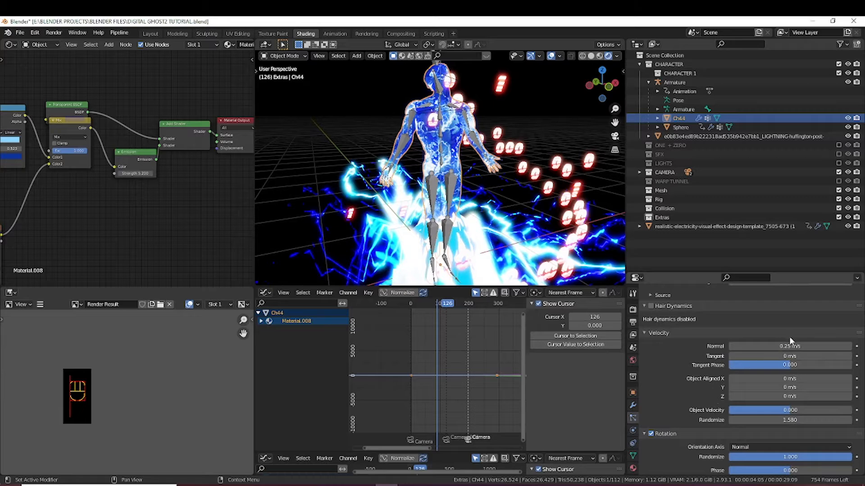
{"action": "scroll", "coordinate": [677, 423], "scroll_direction": "down", "scroll_amount": 5}
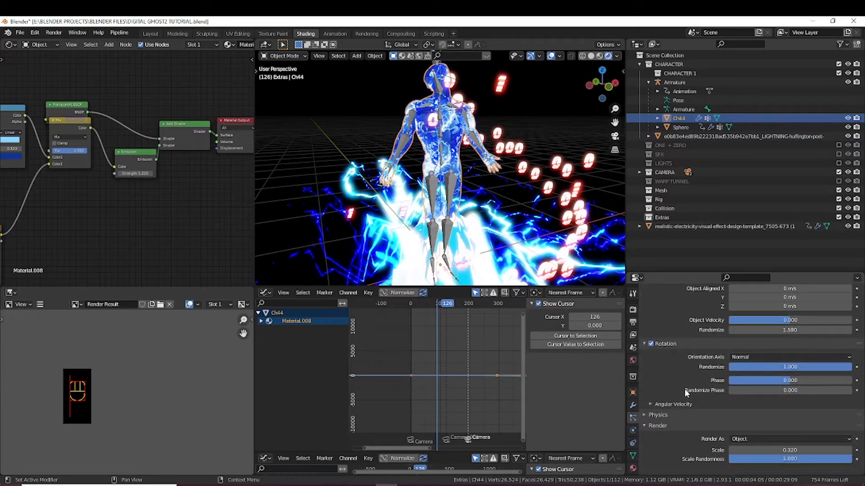
{"action": "scroll", "coordinate": [678, 398], "scroll_direction": "down", "scroll_amount": 3}
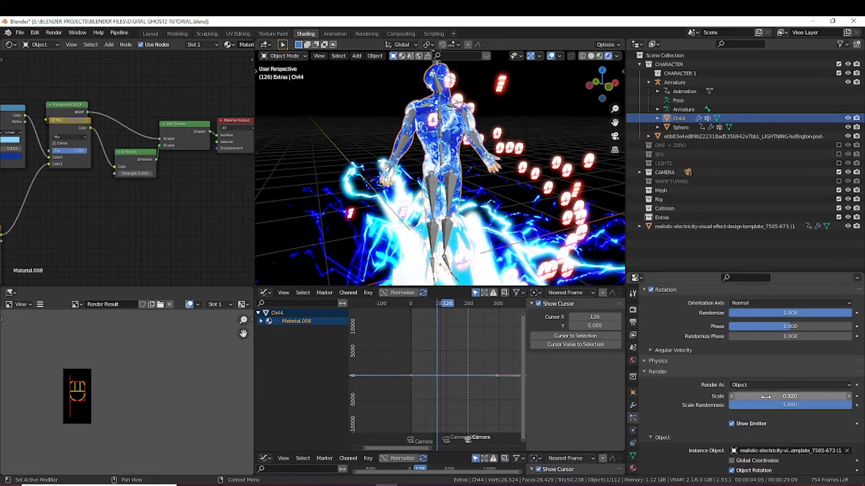
{"action": "scroll", "coordinate": [706, 408], "scroll_direction": "down", "scroll_amount": 4}
{"action": "scroll", "coordinate": [704, 360], "scroll_direction": "up", "scroll_amount": 2}
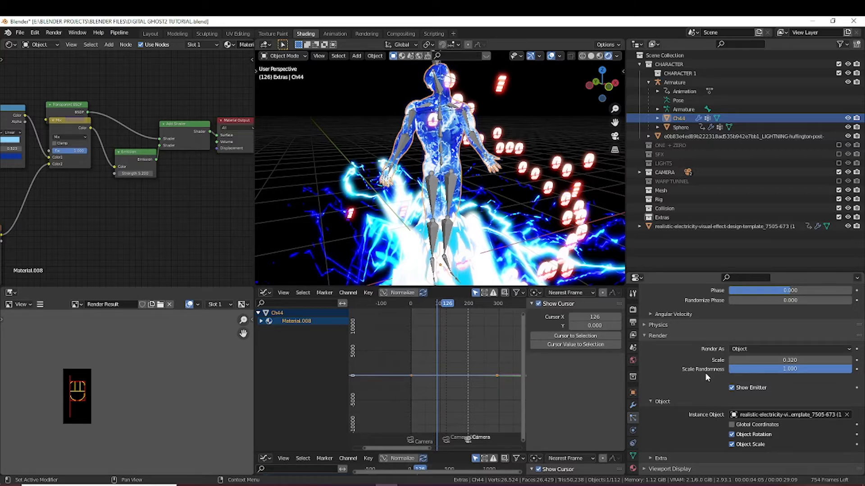
Review the Field Weights of the Ch44 hair particle system.
{"action": "scroll", "coordinate": [705, 372], "scroll_direction": "down", "scroll_amount": 6}
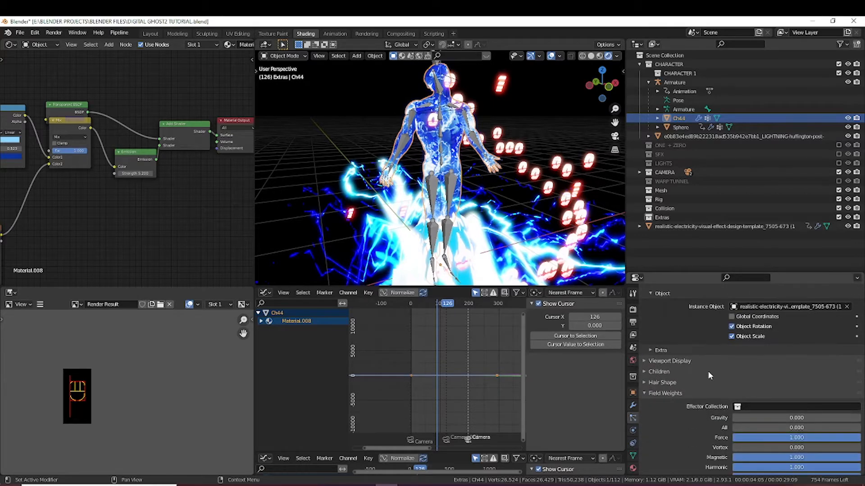
{"action": "scroll", "coordinate": [693, 338], "scroll_direction": "down", "scroll_amount": 4}
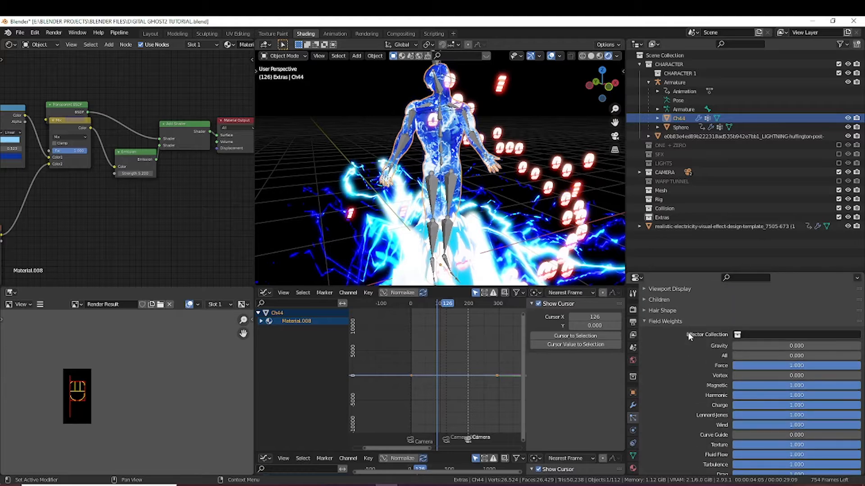
{"action": "scroll", "coordinate": [701, 350], "scroll_direction": "down", "scroll_amount": 3}
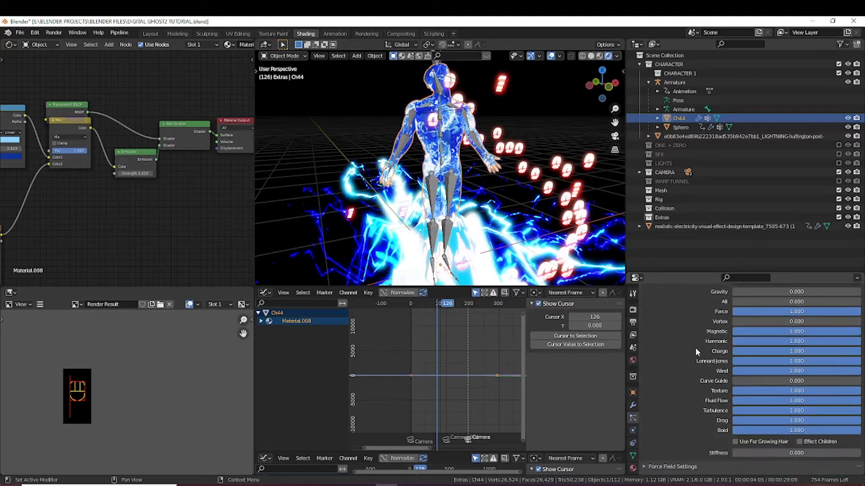
{"action": "scroll", "coordinate": [693, 349], "scroll_direction": "up", "scroll_amount": 2}
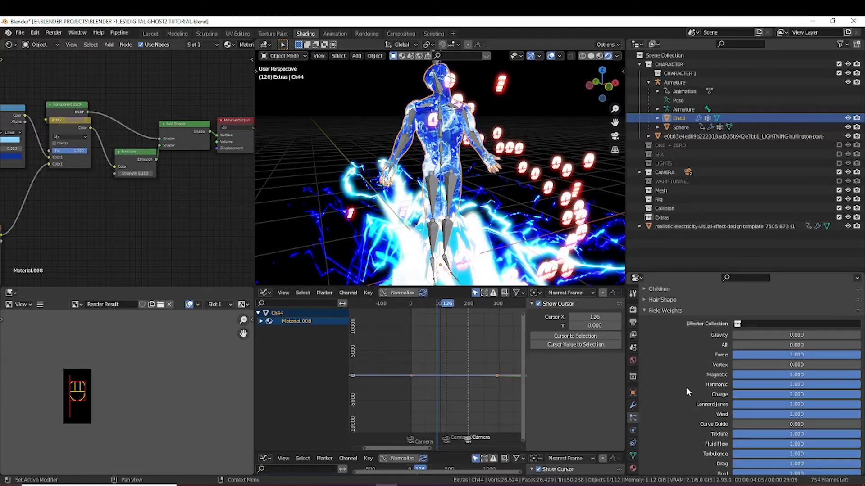
{"action": "scroll", "coordinate": [686, 392], "scroll_direction": "down", "scroll_amount": 4}
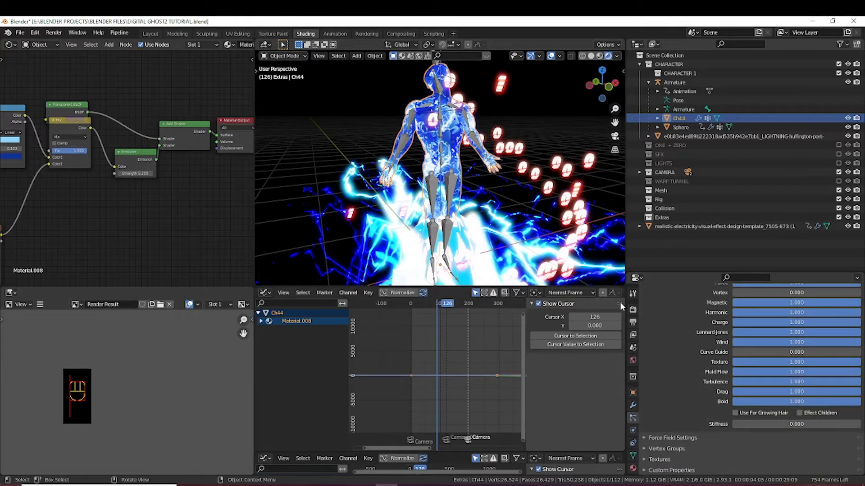
{"action": "scroll", "coordinate": [714, 337], "scroll_direction": "up", "scroll_amount": 15}
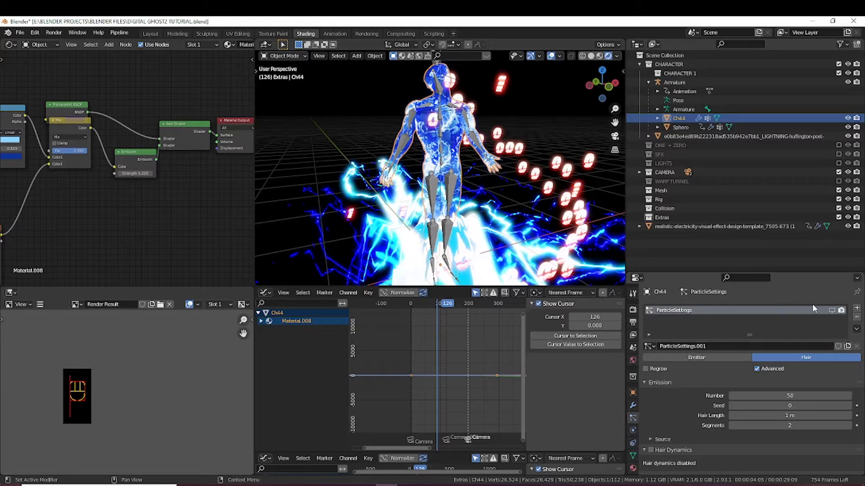
Enable viewport display of the Ch44 hair particles and deselect the body to view the lightning around it.
{"action": "left_click", "coordinate": [832, 310]}
{"action": "middle_click_drag", "start_coordinate": [517, 117], "coordinate": [523, 91]}
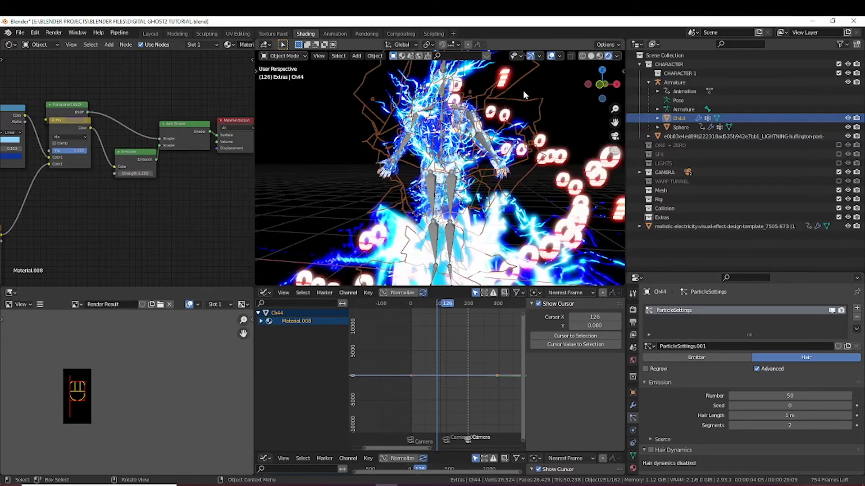
{"action": "left_click", "coordinate": [321, 160]}
{"action": "middle_click_drag", "start_coordinate": [332, 194], "coordinate": [356, 197]}
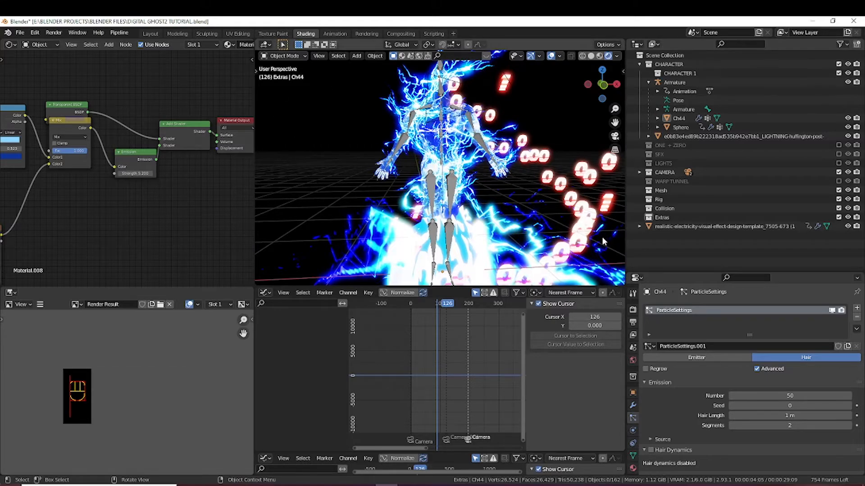
Hide the Sphere and the lightning object parented to the armature to isolate the body's lightning hair.
{"action": "middle_click_drag", "start_coordinate": [493, 132], "coordinate": [527, 211]}
{"action": "middle_click_drag", "start_coordinate": [527, 211], "coordinate": [526, 226], "text": "shift"}
{"action": "middle_click_drag", "start_coordinate": [472, 126], "coordinate": [414, 123]}
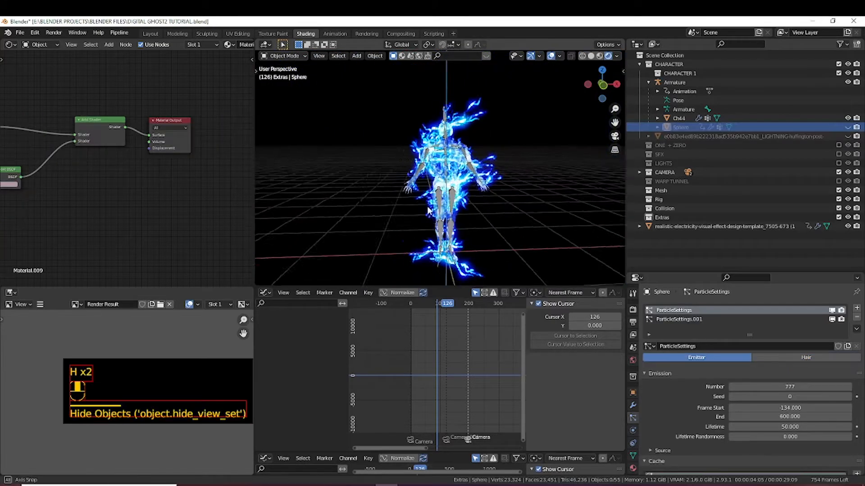
{"action": "scroll", "coordinate": [414, 123], "scroll_direction": "up", "scroll_amount": 2}
{"action": "left_click", "coordinate": [465, 186]}
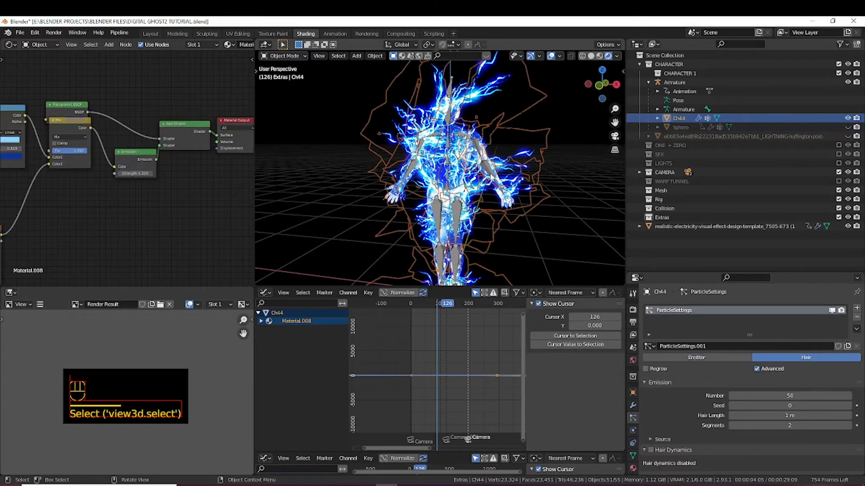
{"action": "left_click", "coordinate": [571, 229]}
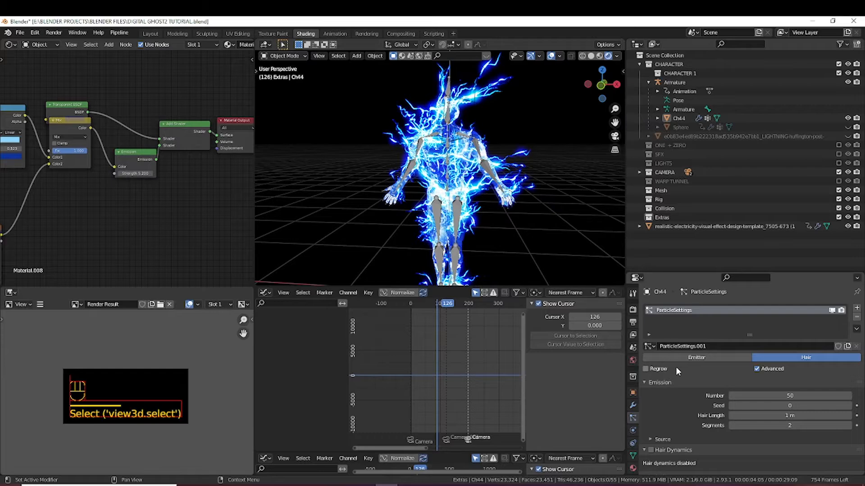
Review the body's hair emission and velocity settings and play the animation to check the moving lightning.
{"action": "scroll", "coordinate": [676, 367], "scroll_direction": "down", "scroll_amount": 6}
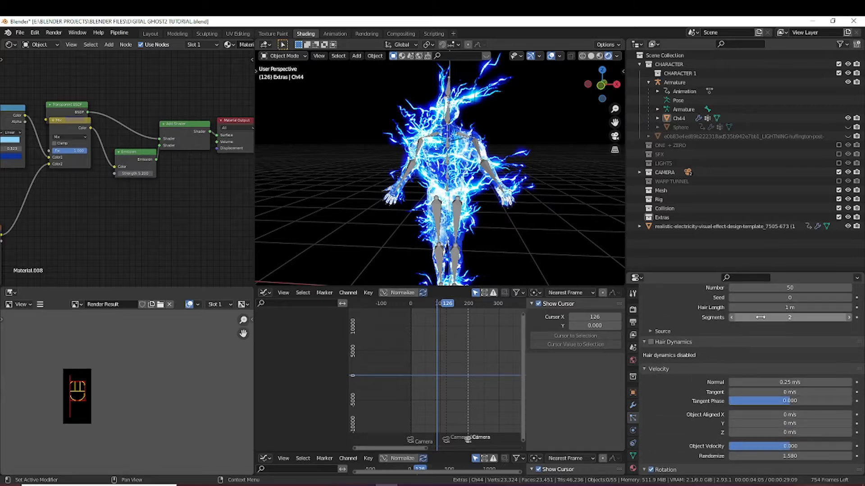
{"action": "scroll", "coordinate": [702, 410], "scroll_direction": "down", "scroll_amount": 2}
{"action": "scroll", "coordinate": [697, 410], "scroll_direction": "up", "scroll_amount": 2}
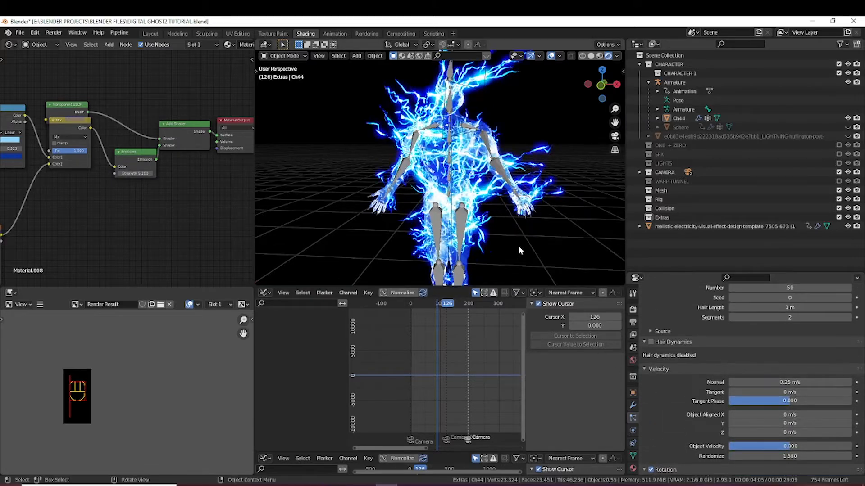
{"action": "key", "text": "space"}
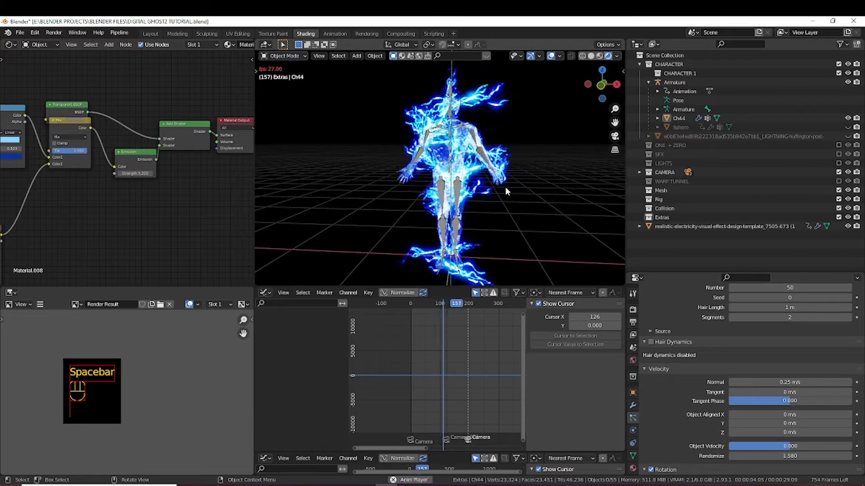
{"action": "middle_click_drag", "start_coordinate": [539, 197], "coordinate": [524, 151]}
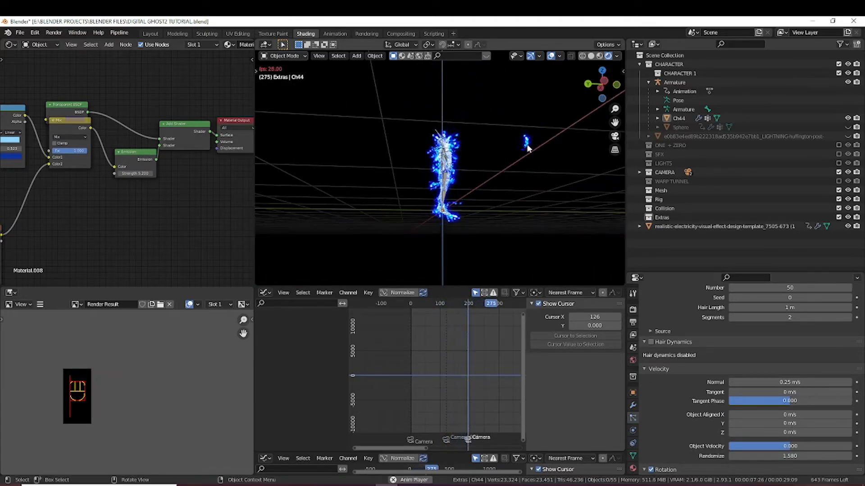
Select the source lightning plane beside the character and watch it spin alongside its instances on the body.
{"action": "left_click", "coordinate": [530, 143]}
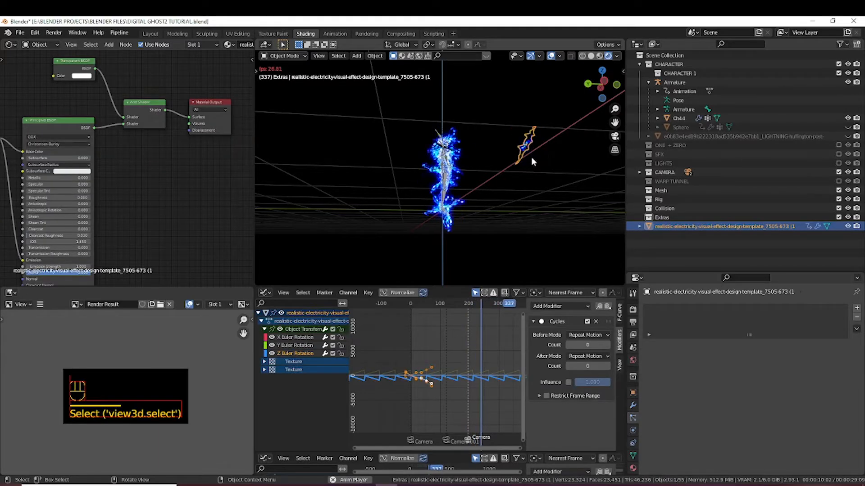
{"action": "scroll", "coordinate": [494, 207], "scroll_direction": "down", "scroll_amount": 1}
{"action": "scroll", "coordinate": [495, 207], "scroll_direction": "up", "scroll_amount": 3}
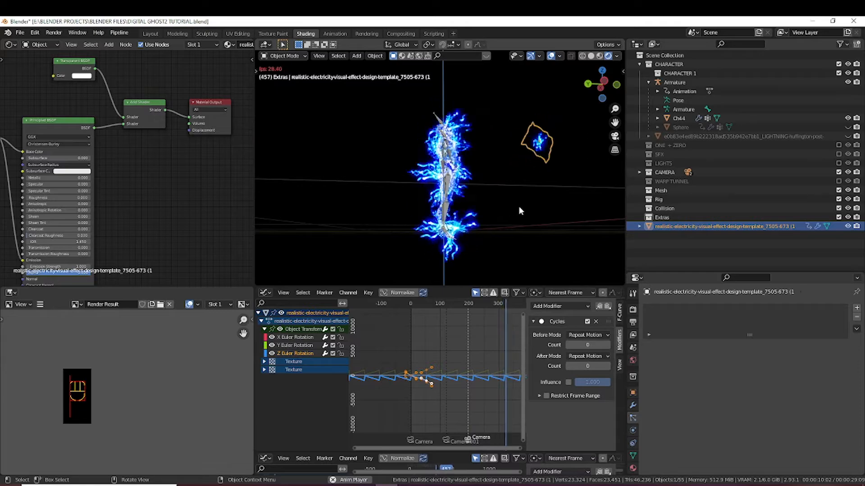
{"action": "middle_click_drag", "start_coordinate": [518, 206], "coordinate": [428, 228]}
Frame the character, unhide the Sphere and lightning object, and inspect the selected Sphere below the body.
{"action": "left_click", "coordinate": [376, 203]}
{"action": "key", "text": "KP_Decimal"}
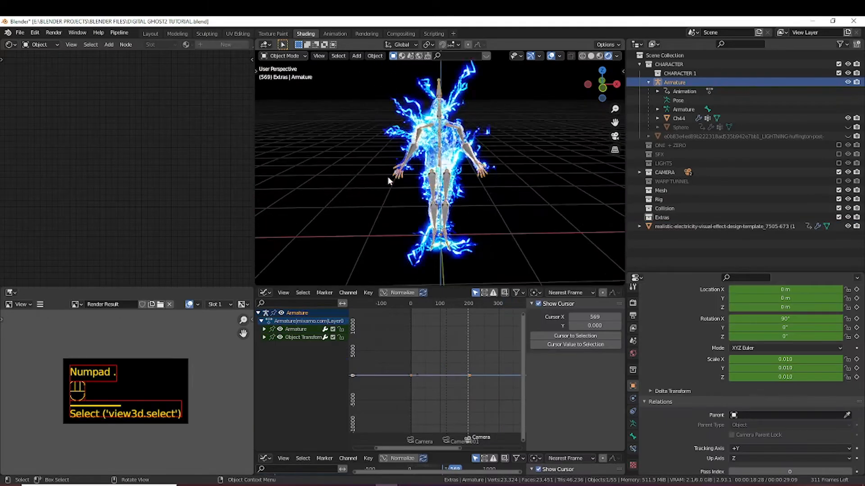
{"action": "middle_click_drag", "start_coordinate": [397, 161], "coordinate": [422, 158]}
{"action": "middle_click_drag", "start_coordinate": [474, 199], "coordinate": [470, 155], "text": "shift"}
{"action": "scroll", "coordinate": [417, 252], "scroll_direction": "down", "scroll_amount": 2}
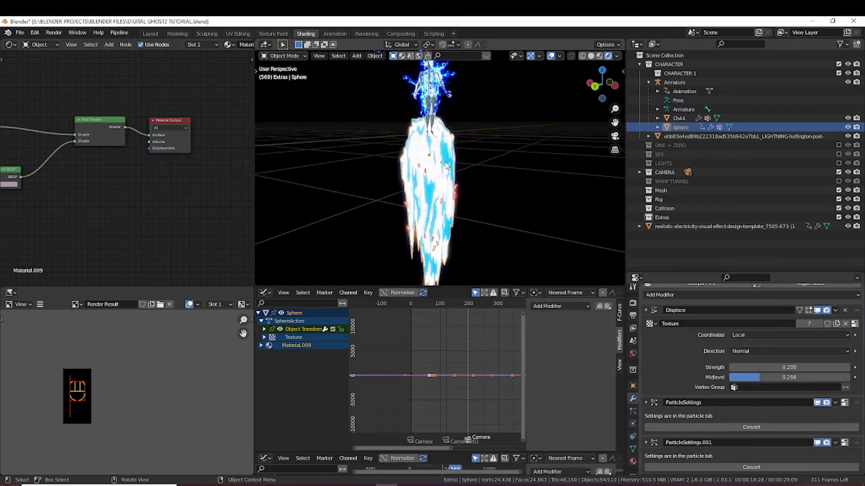
{"action": "key", "text": "Tab"}
{"action": "key", "text": "Tab"}
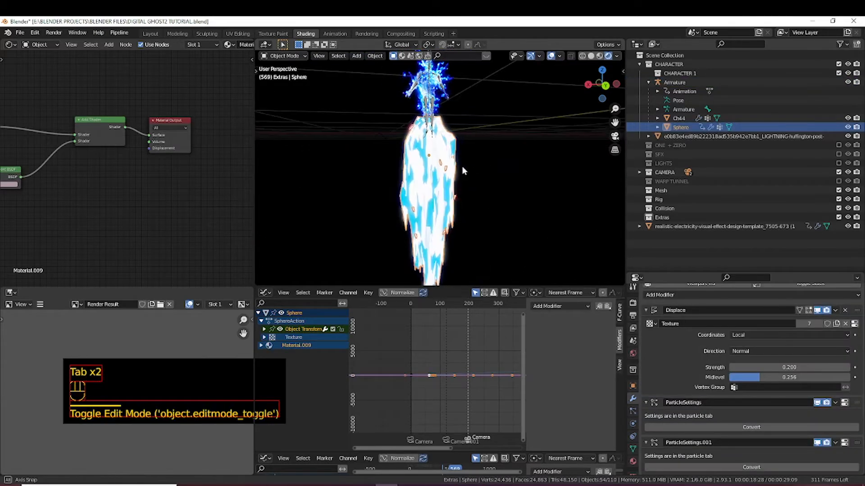
{"action": "middle_click_drag", "start_coordinate": [462, 166], "coordinate": [457, 174]}
Add a UV sphere and move it beside the existing glowing Sphere.
{"action": "key", "text": "shift+a"}
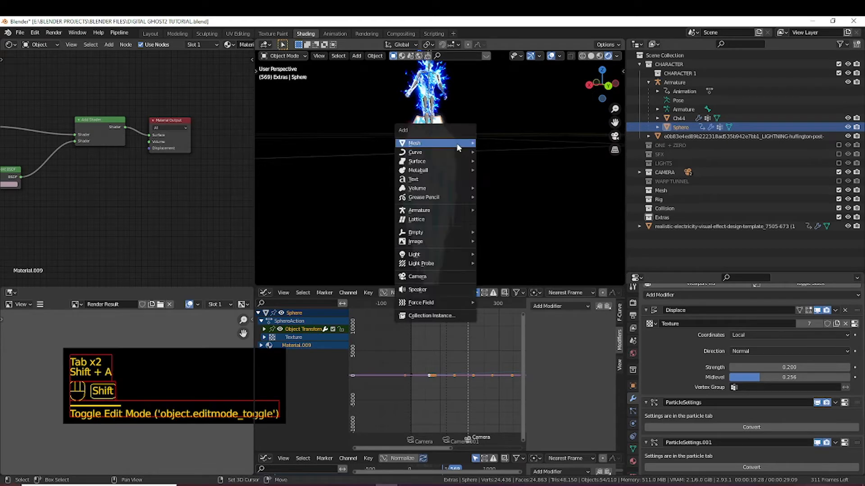
{"action": "mouse_move", "coordinate": [456, 142]}
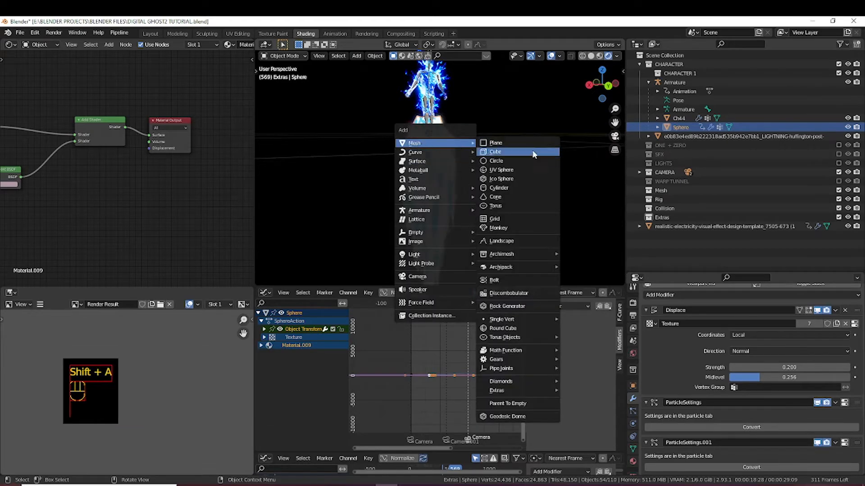
{"action": "left_click", "coordinate": [501, 169]}
{"action": "key", "text": "g"}
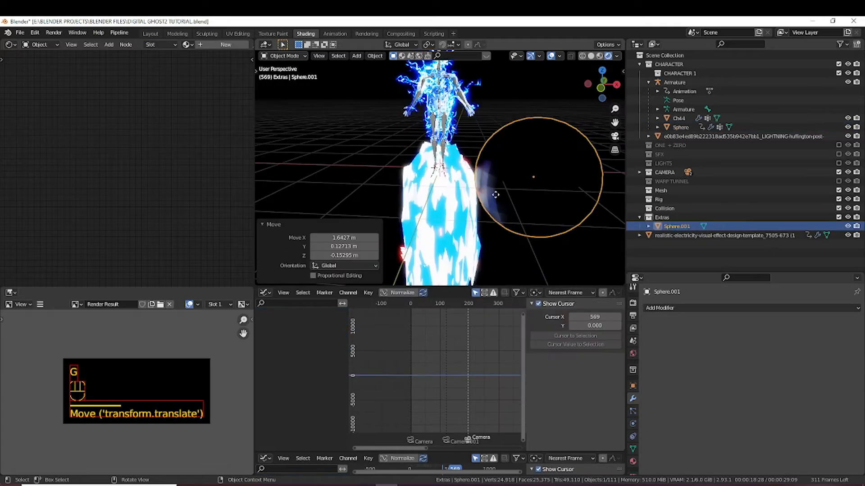
{"action": "key", "text": "g"}
Enter Edit Mode on the new sphere, enabling proportional editing and vertex selection, with its underside in view.
{"action": "key", "text": "Tab"}
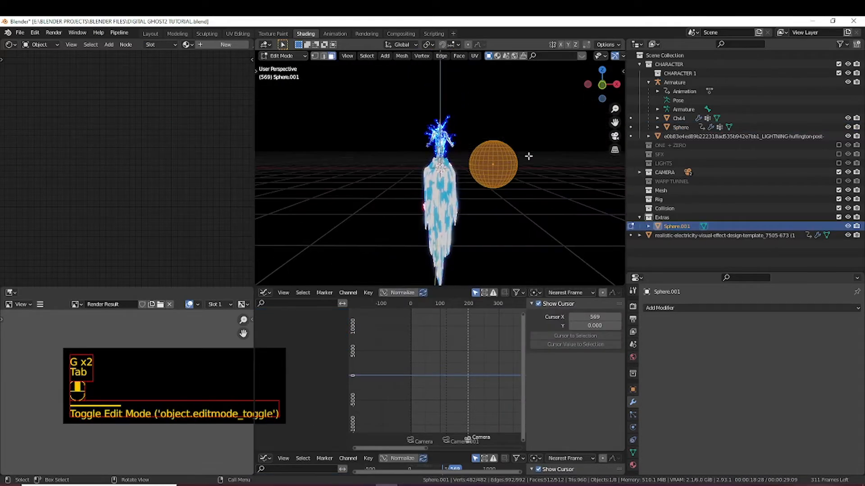
{"action": "left_click", "coordinate": [468, 44]}
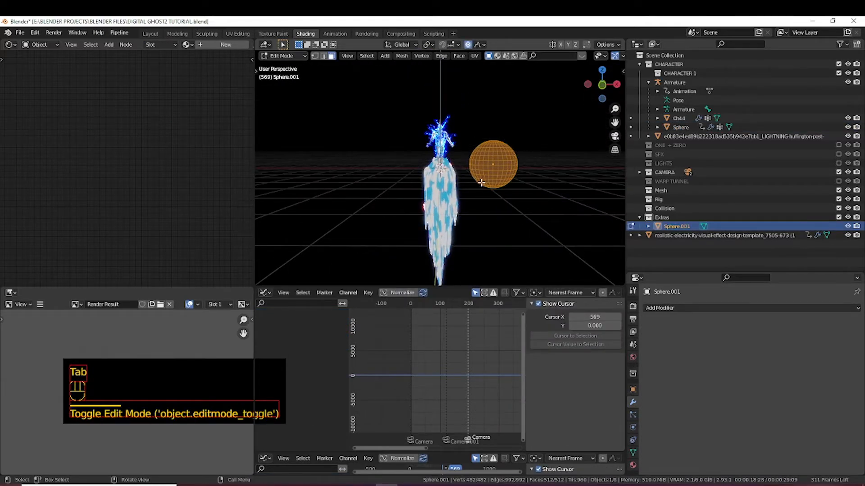
{"action": "middle_click_drag", "start_coordinate": [482, 182], "coordinate": [484, 149]}
{"action": "key", "text": "1"}
{"action": "middle_click_drag", "start_coordinate": [508, 179], "coordinate": [533, 166]}
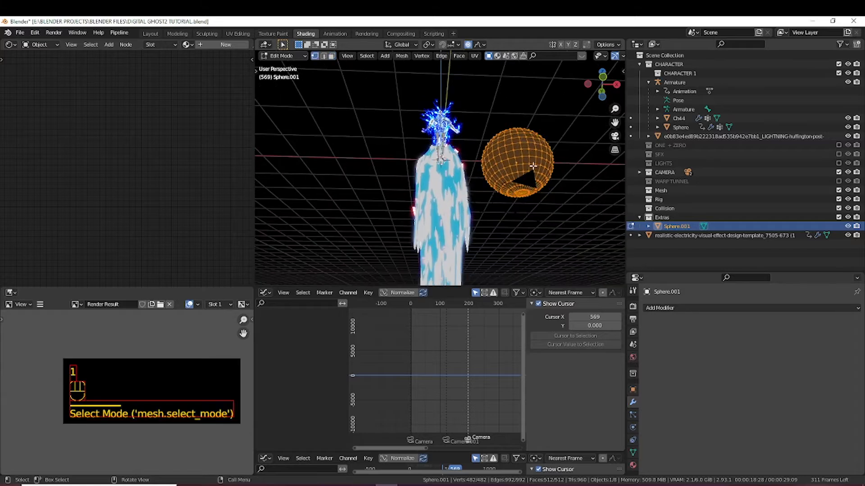
Pull the new sphere's bottom vertex down about 5.4 m along Z with Random proportional falloff at size about 2.14, then return to Object Mode.
{"action": "left_click", "coordinate": [521, 197]}
{"action": "left_click_drag", "start_coordinate": [521, 195], "coordinate": [522, 193]}
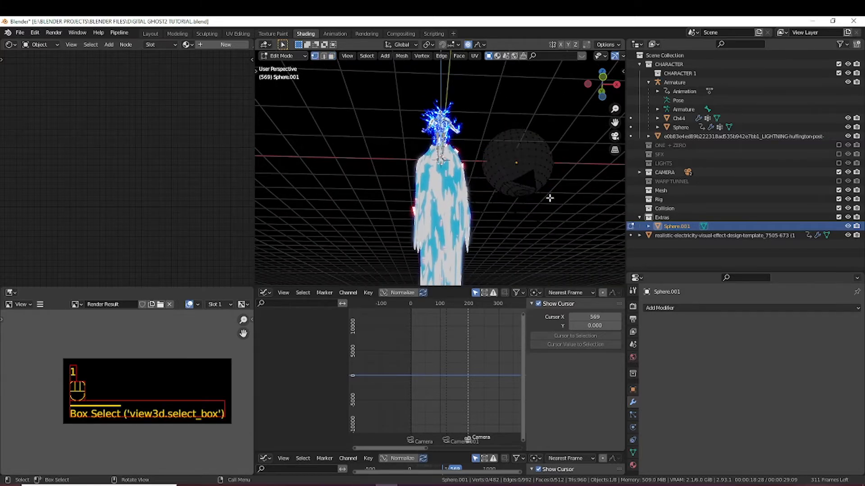
{"action": "middle_click_drag", "start_coordinate": [549, 198], "coordinate": [554, 218]}
{"action": "left_click", "coordinate": [525, 185]}
{"action": "scroll", "coordinate": [554, 218], "scroll_direction": "down", "scroll_amount": 1}
{"action": "scroll", "coordinate": [550, 195], "scroll_direction": "up", "scroll_amount": 1}
{"action": "key", "text": "g"}
{"action": "key", "text": "z"}
{"action": "scroll", "coordinate": [548, 202], "scroll_direction": "down", "scroll_amount": 6}
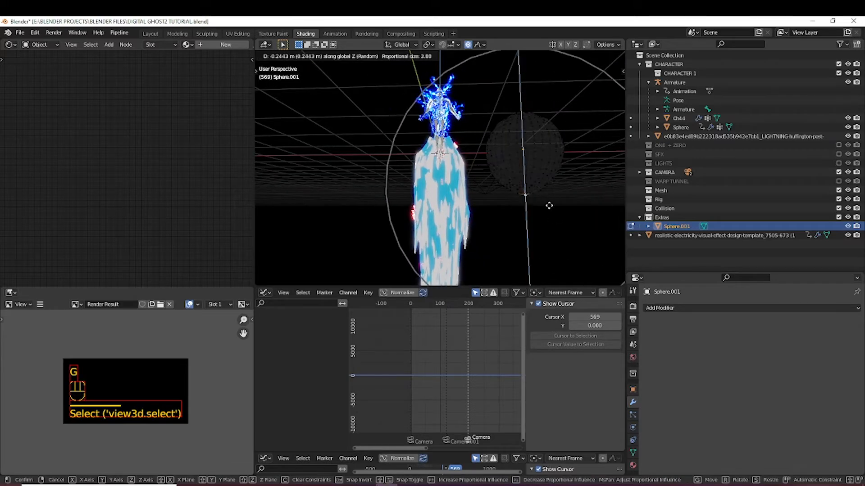
{"action": "scroll", "coordinate": [550, 216], "scroll_direction": "up", "scroll_amount": 10}
{"action": "scroll", "coordinate": [546, 278], "scroll_direction": "down", "scroll_amount": 9}
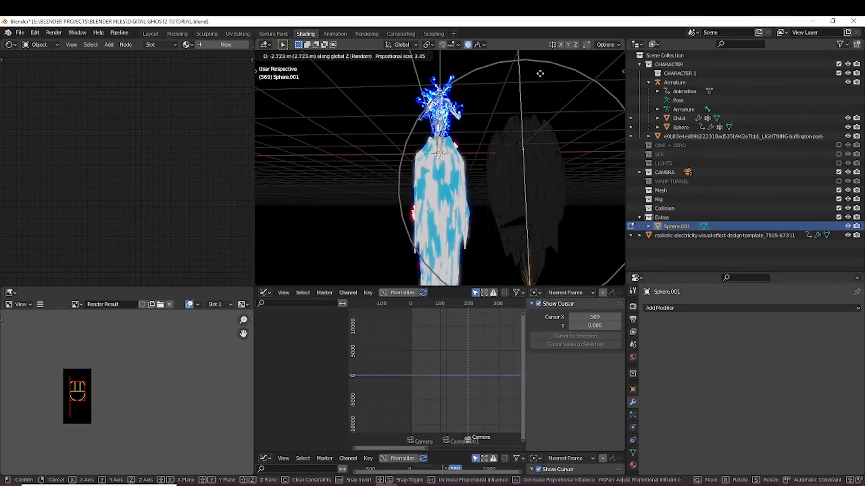
{"action": "scroll", "coordinate": [544, 135], "scroll_direction": "up", "scroll_amount": 10}
{"action": "scroll", "coordinate": [544, 171], "scroll_direction": "down", "scroll_amount": 5}
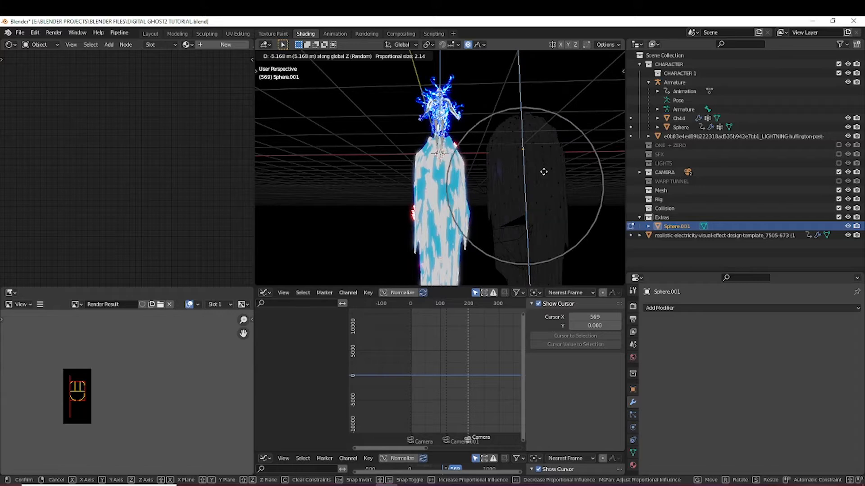
{"action": "left_click", "coordinate": [543, 181]}
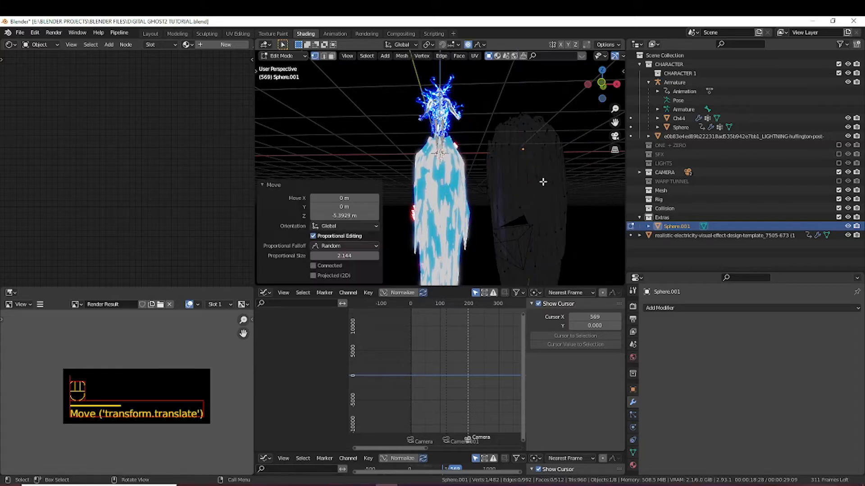
{"action": "middle_click_drag", "start_coordinate": [540, 181], "coordinate": [550, 156], "text": "shift"}
{"action": "scroll", "coordinate": [550, 157], "scroll_direction": "down", "scroll_amount": 1}
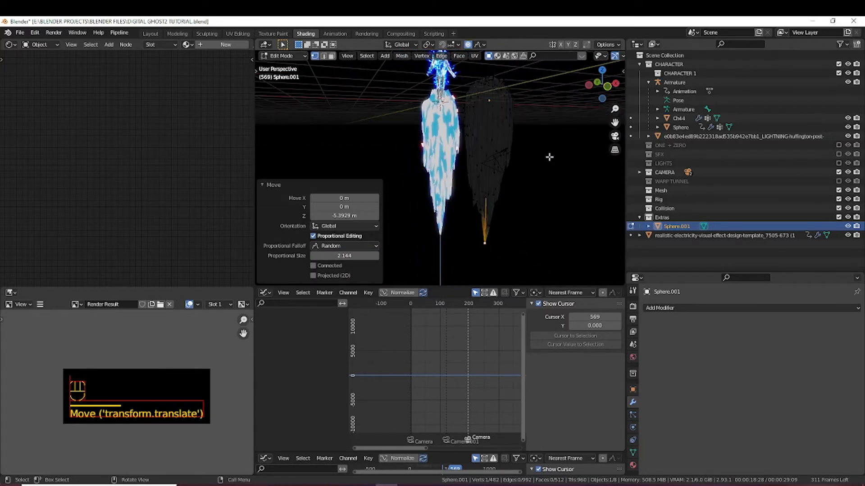
{"action": "key", "text": "Tab"}
{"action": "scroll", "coordinate": [492, 140], "scroll_direction": "up", "scroll_amount": 1}
{"action": "mouse_move", "coordinate": [490, 139]}
{"action": "middle_mouse_down"}
{"action": "mouse_move", "coordinate": [473, 143]}
{"action": "mouse_move", "coordinate": [502, 137]}
{"action": "middle_mouse_up"}
{"action": "middle_click_drag", "start_coordinate": [521, 81], "coordinate": [517, 130], "text": "shift"}
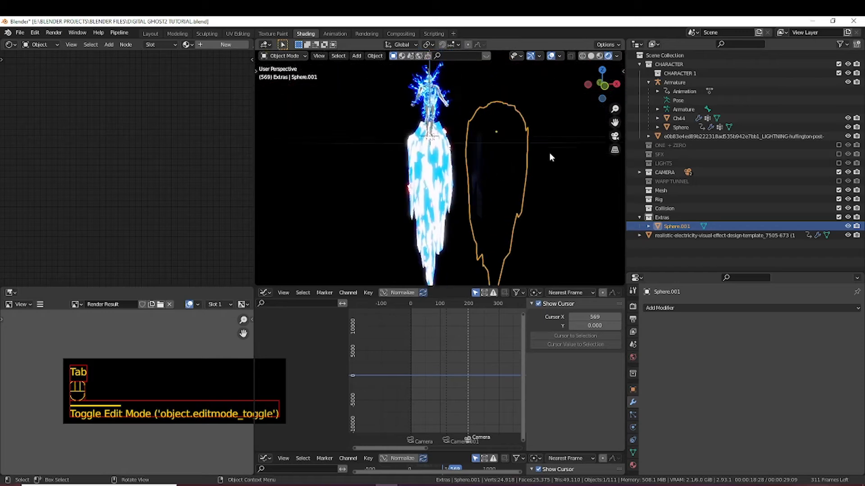
Select the original glowing Sphere and examine its Displace modifier settings and assigned texture.
{"action": "left_click", "coordinate": [451, 191]}
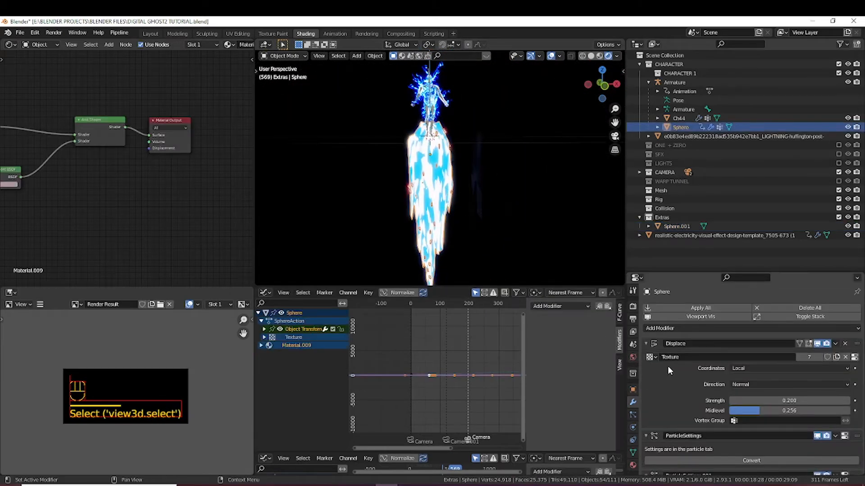
{"action": "scroll", "coordinate": [679, 367], "scroll_direction": "down", "scroll_amount": 2}
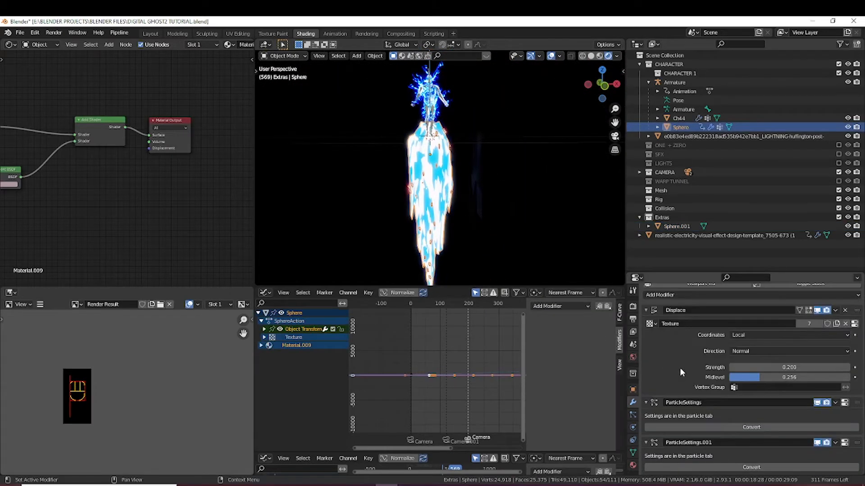
{"action": "scroll", "coordinate": [720, 411], "scroll_direction": "up", "scroll_amount": 2}
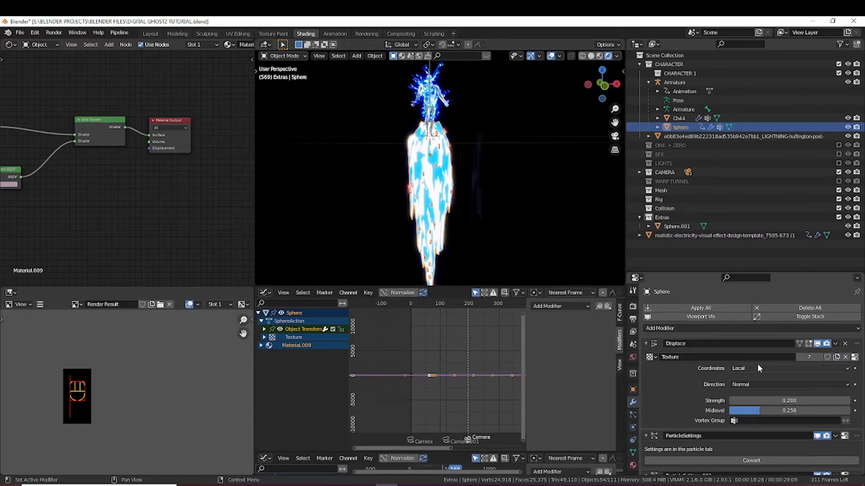
{"action": "left_click", "coordinate": [651, 357]}
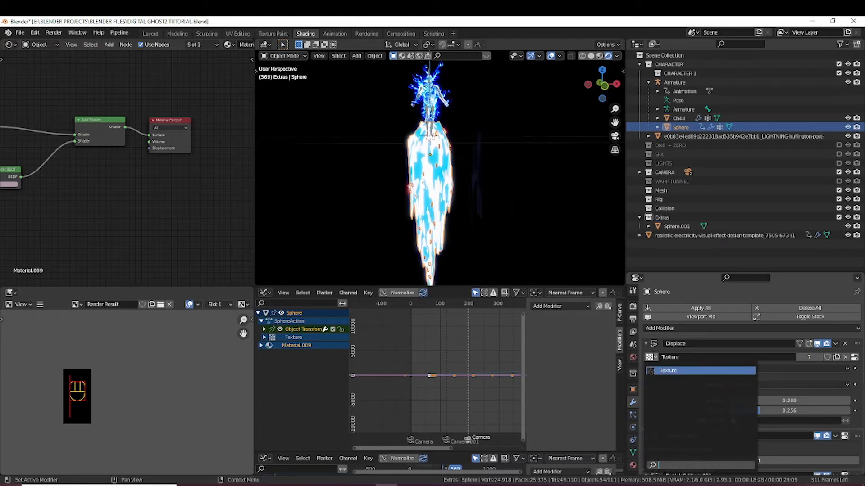
{"action": "left_click", "coordinate": [651, 357]}
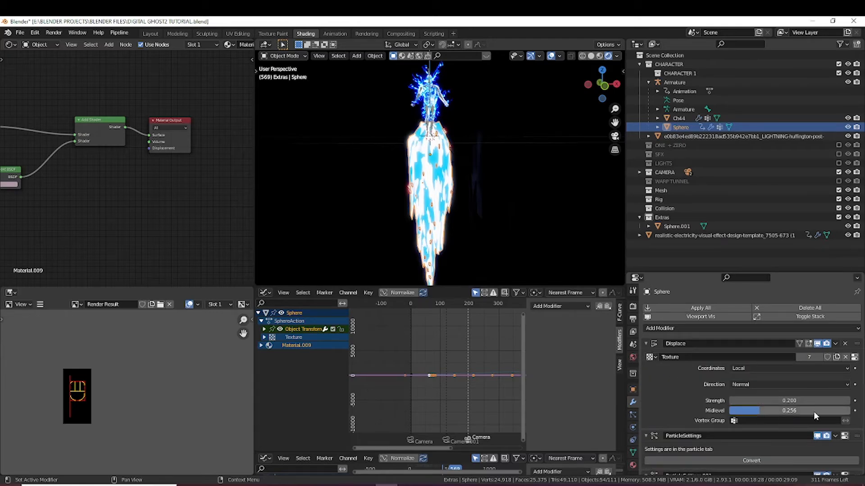
Hide the glowing Sphere and the LIGHTNING-huffington-post plane, leaving the character in camera view.
{"action": "middle_click_drag", "start_coordinate": [409, 147], "coordinate": [555, 175]}
{"action": "scroll", "coordinate": [414, 152], "scroll_direction": "up", "scroll_amount": 3}
{"action": "left_click", "coordinate": [516, 173]}
{"action": "scroll", "coordinate": [555, 176], "scroll_direction": "down", "scroll_amount": 5}
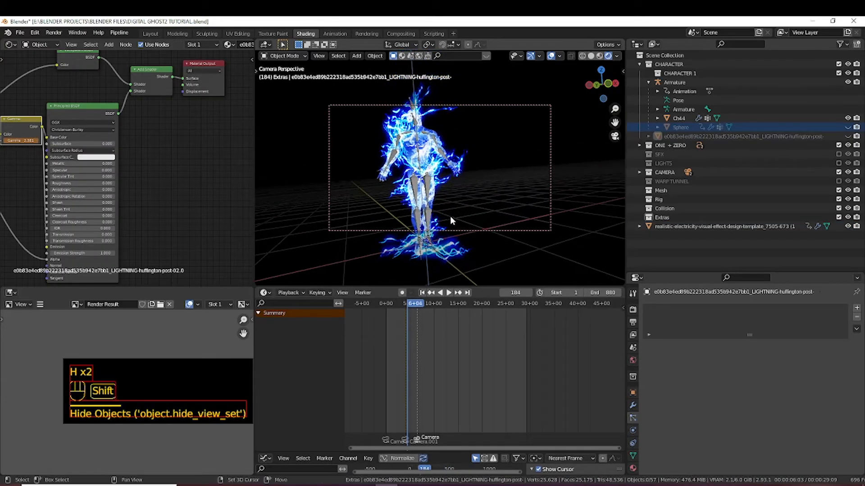
Select Camera.001 at its shot and jump back to the first frame of the animation.
{"action": "left_click", "coordinate": [489, 231]}
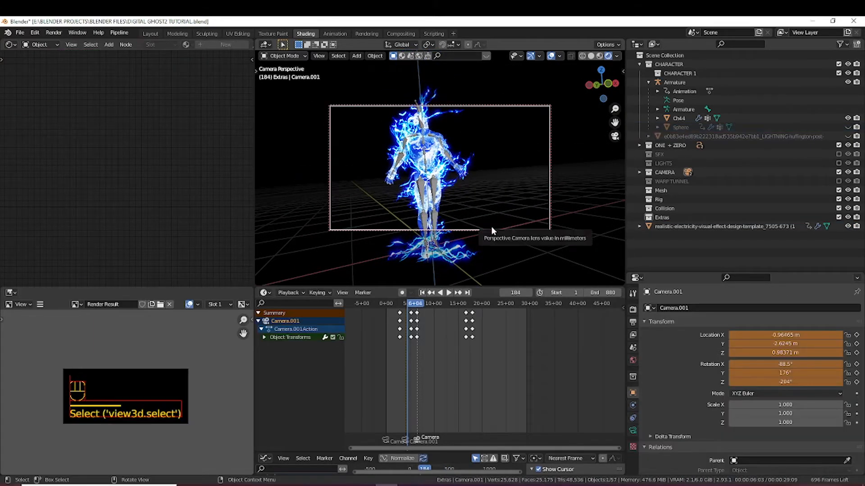
{"action": "key", "text": "space"}
{"action": "key", "text": "space"}
{"action": "left_click", "coordinate": [422, 293]}
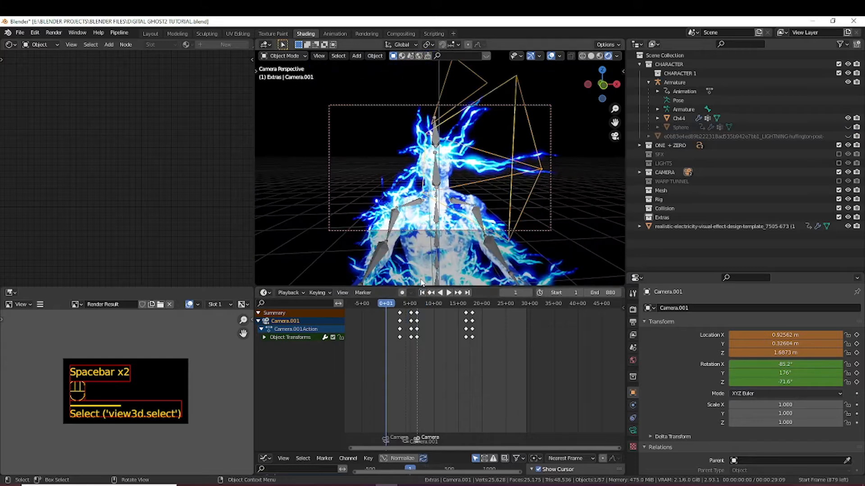
Select the opening shot's Camera and scrub through its keyframed animation to frame 849.
{"action": "left_click", "coordinate": [331, 180]}
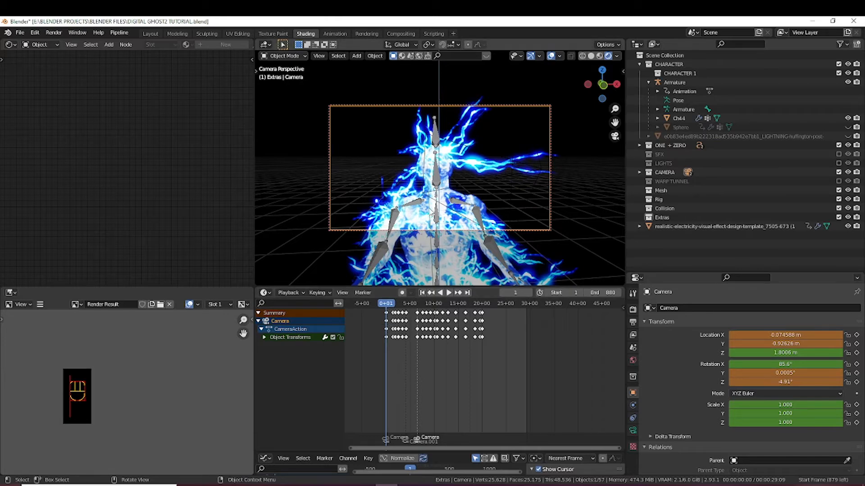
{"action": "left_click", "coordinate": [480, 304]}
{"action": "left_click_drag", "start_coordinate": [481, 308], "coordinate": [523, 303]}
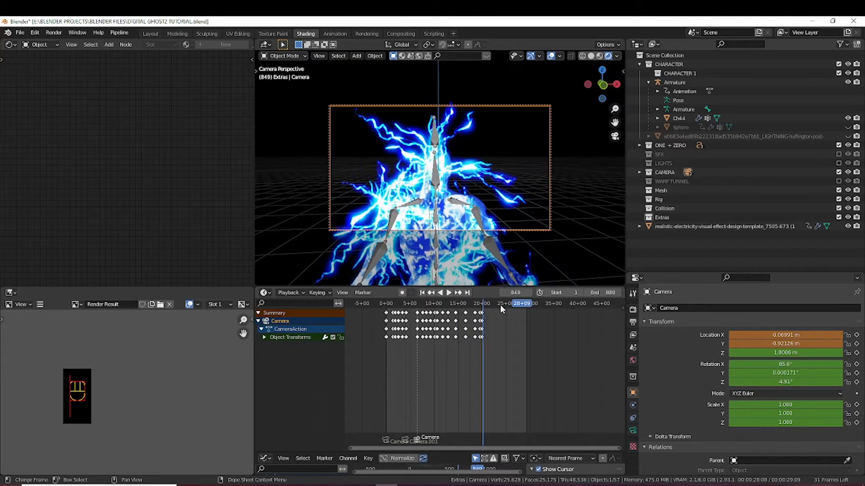
Play the animation outside the camera view and select the character's Armature.
{"action": "key", "text": "space"}
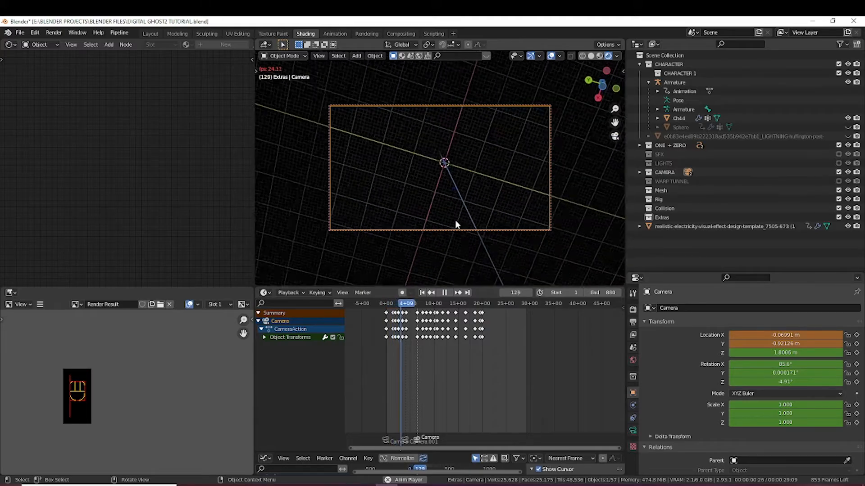
{"action": "key", "text": "KP_0"}
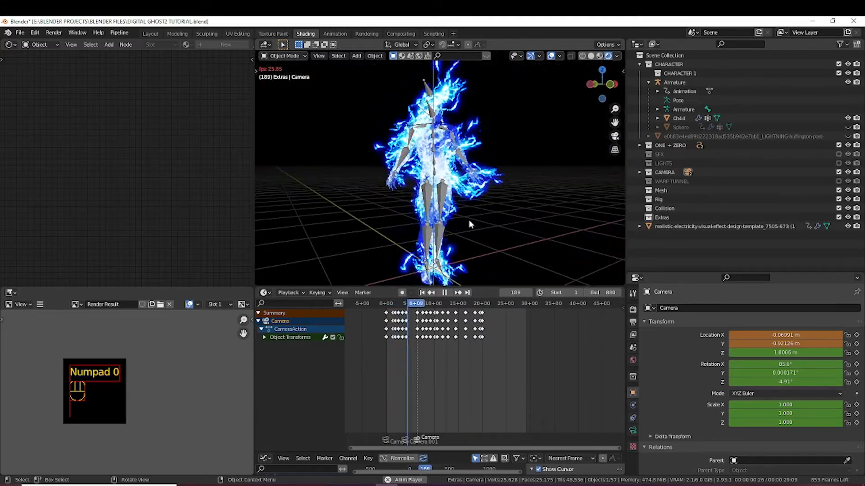
{"action": "key", "text": "KP_Decimal"}
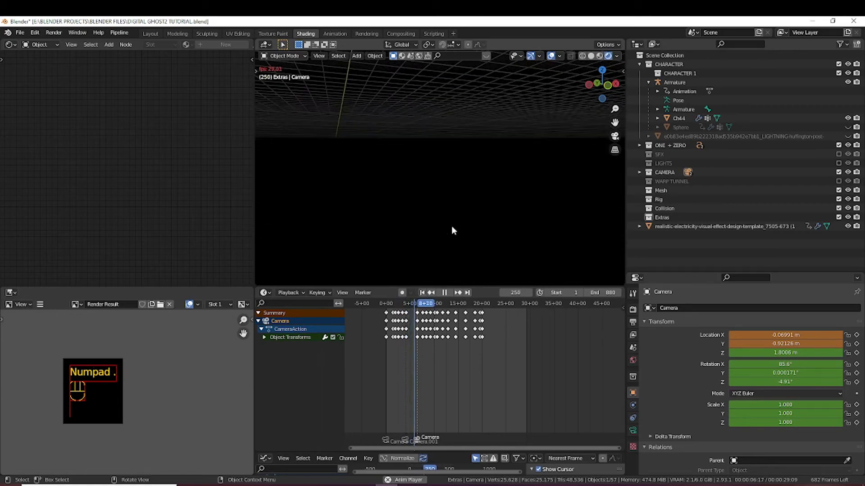
{"action": "key", "text": "KP_Decimal"}
{"action": "middle_click_drag", "start_coordinate": [453, 225], "coordinate": [459, 159]}
{"action": "middle_click_drag", "start_coordinate": [487, 219], "coordinate": [471, 210], "text": "shift"}
{"action": "left_click", "coordinate": [471, 211]}
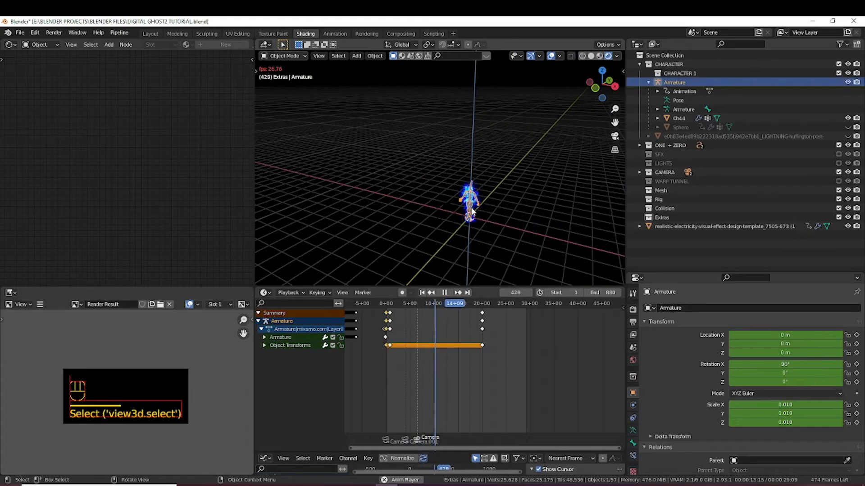
Frame the Armature during playback and select all objects to watch the cameras move around the character.
{"action": "key", "text": "KP_Decimal"}
{"action": "scroll", "coordinate": [463, 206], "scroll_direction": "down", "scroll_amount": 3}
{"action": "middle_click_drag", "start_coordinate": [463, 207], "coordinate": [491, 205]}
{"action": "scroll", "coordinate": [537, 216], "scroll_direction": "up", "scroll_amount": 6}
{"action": "scroll", "coordinate": [491, 205], "scroll_direction": "down", "scroll_amount": 7}
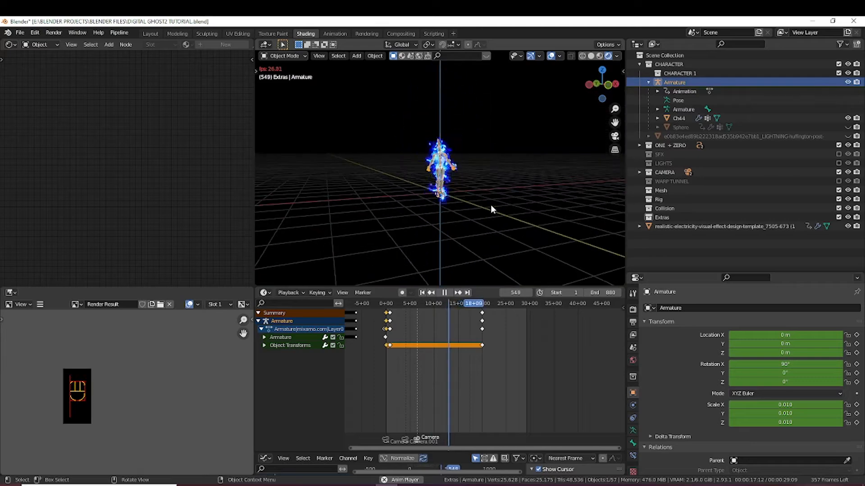
{"action": "key", "text": "a"}
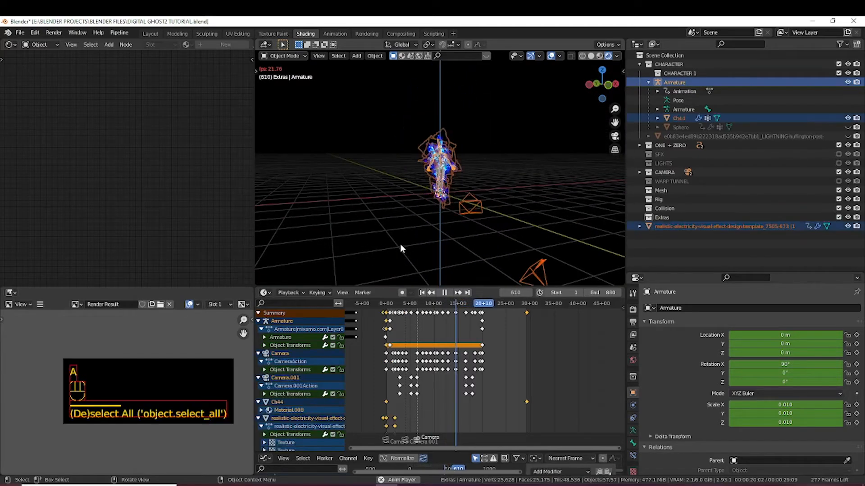
{"action": "mouse_move", "coordinate": [400, 244]}
{"action": "middle_mouse_down"}
{"action": "mouse_move", "coordinate": [456, 247]}
{"action": "mouse_move", "coordinate": [400, 230]}
{"action": "middle_mouse_up"}
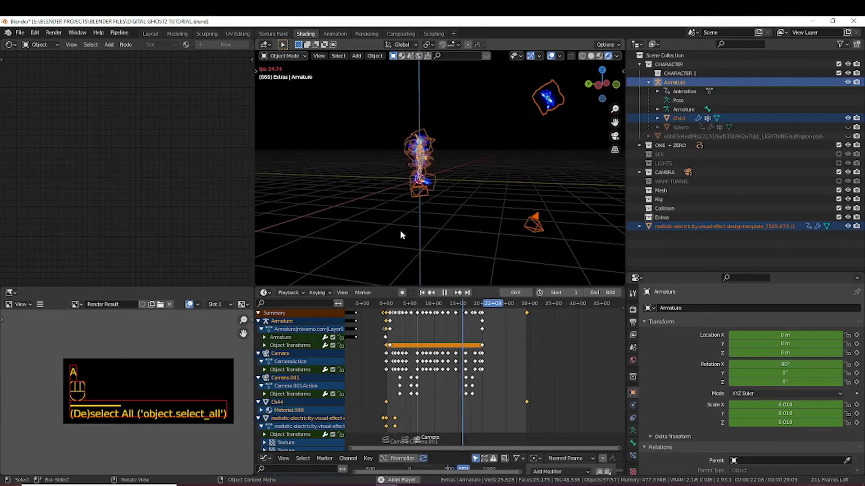
{"action": "middle_click_drag", "start_coordinate": [484, 229], "coordinate": [509, 239]}
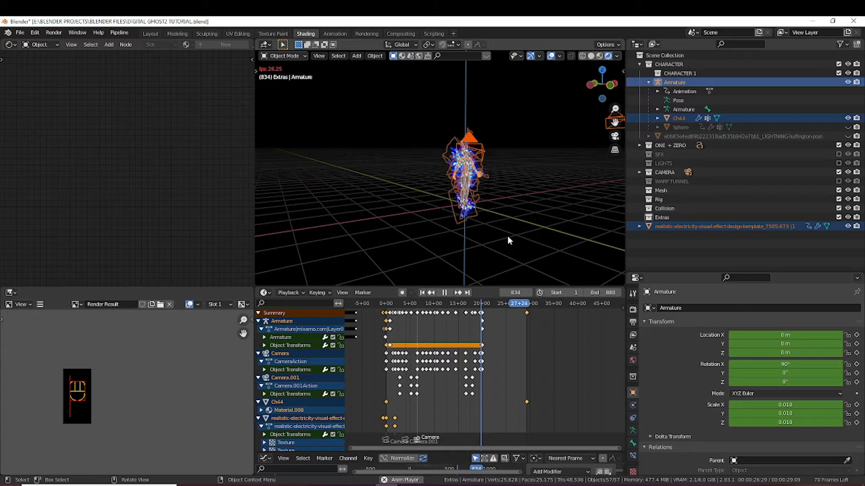
Stop playback with Camera selected, look through it, and show the View Lock settings with Camera to View.
{"action": "left_click", "coordinate": [478, 155]}
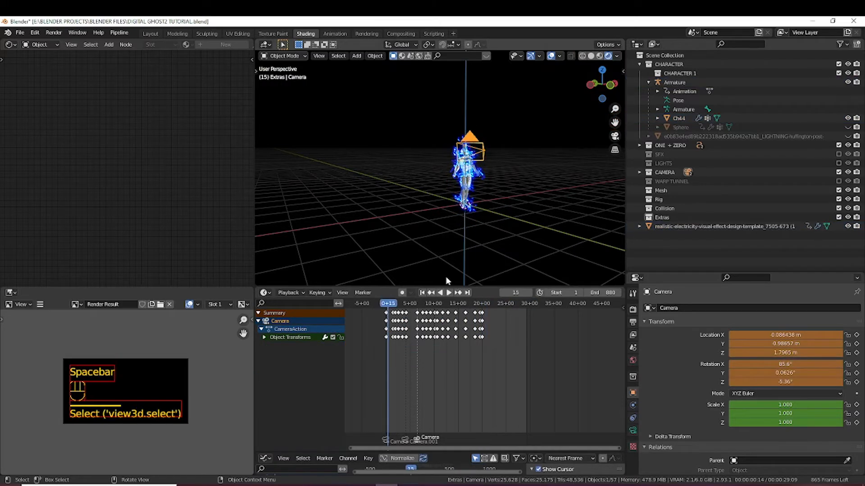
{"action": "key", "text": "KP_0"}
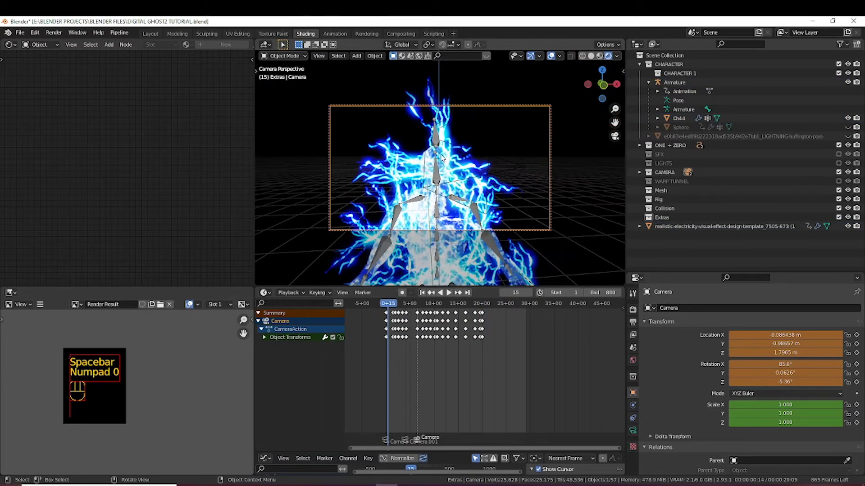
{"action": "key", "text": "n"}
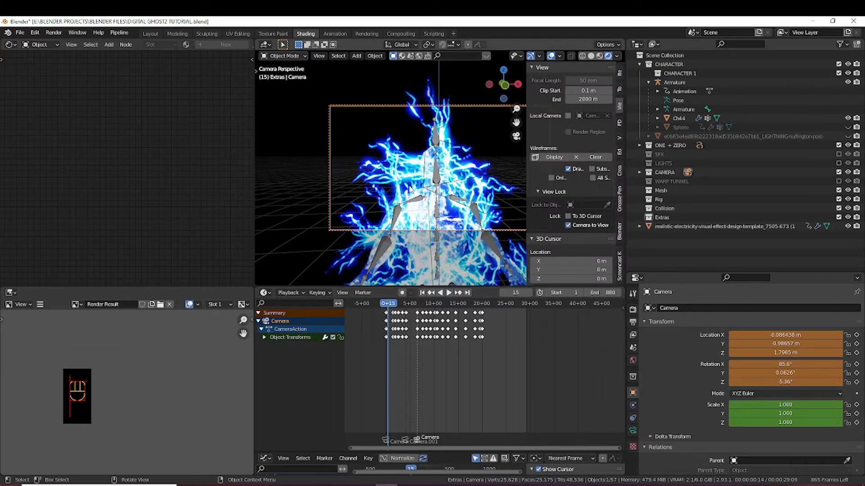
Move the playhead to frame 172 and select Camera.001, the camera active for that shot.
{"action": "left_click_drag", "start_coordinate": [387, 306], "coordinate": [418, 304]}
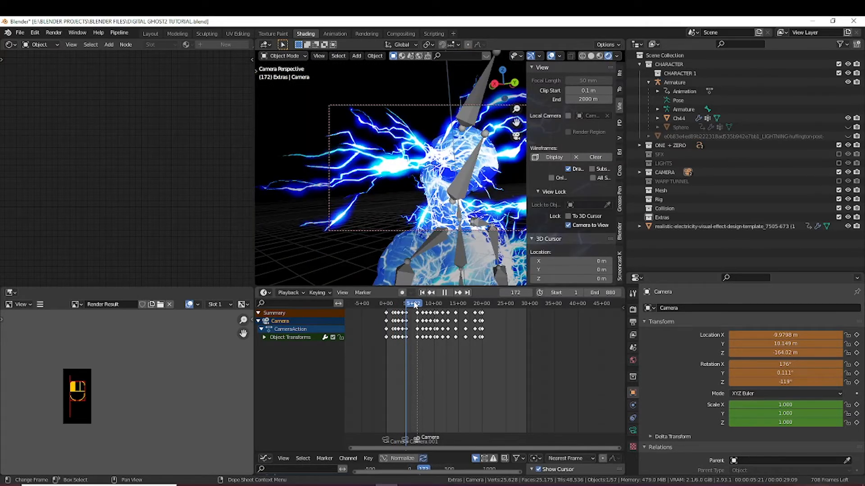
{"action": "key", "text": "space"}
{"action": "key", "text": "shift+a"}
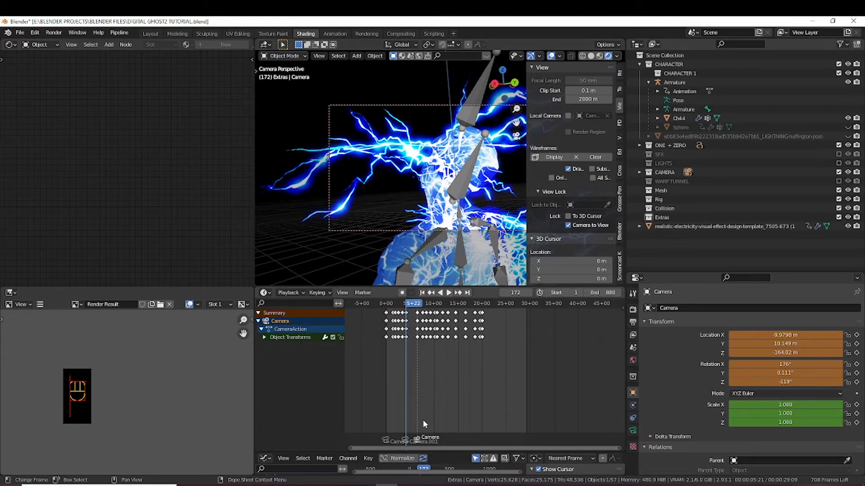
{"action": "scroll", "coordinate": [408, 438], "scroll_direction": "up", "scroll_amount": 11}
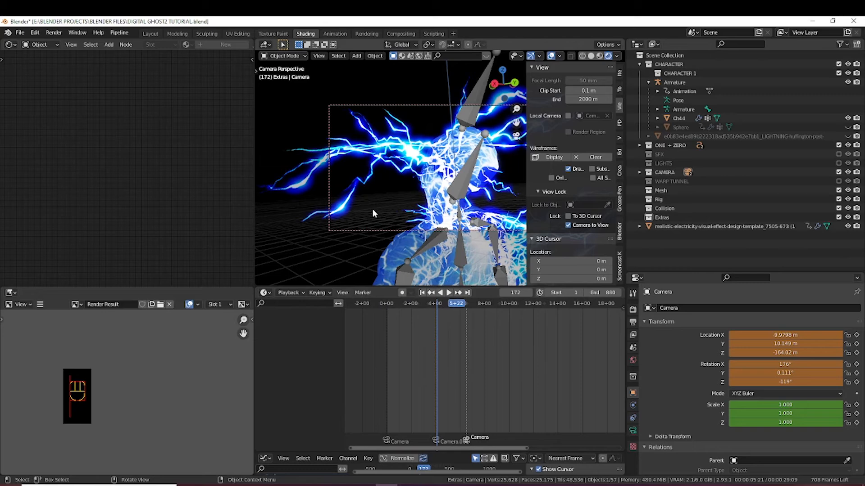
{"action": "left_click", "coordinate": [380, 232]}
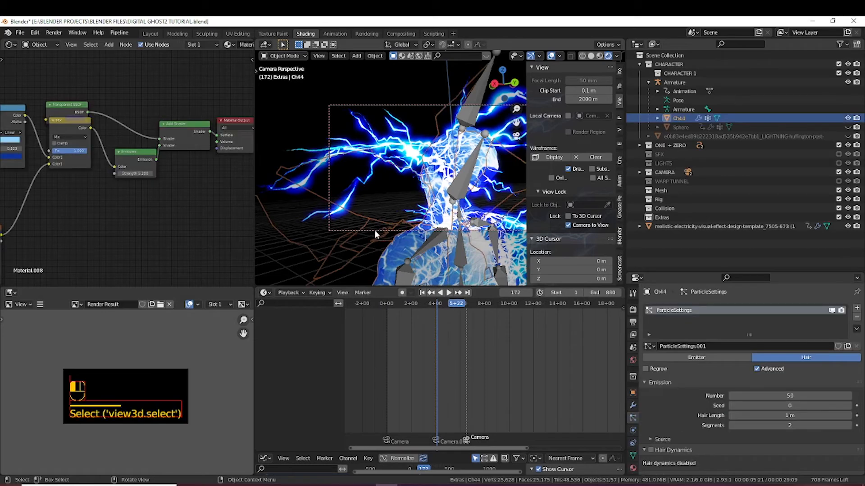
{"action": "left_click", "coordinate": [374, 230]}
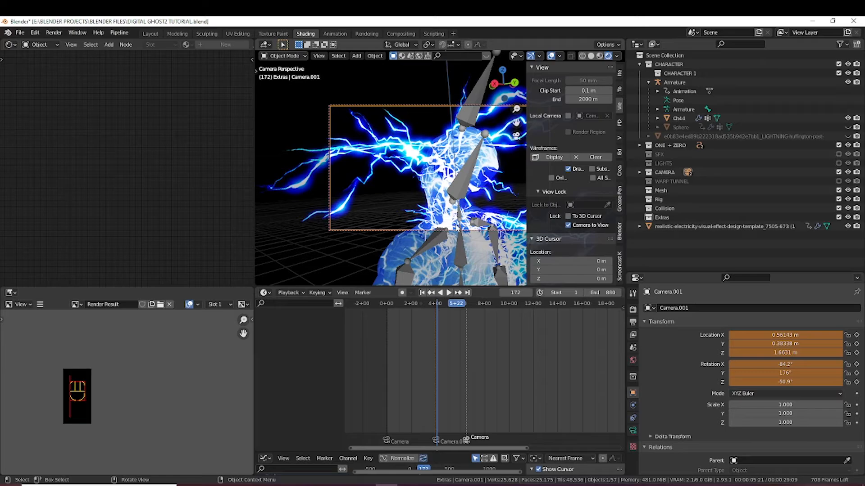
Play the Camera.001 shot onward from frame 172 to review its keyframed camera movement.
{"action": "middle_click_drag", "start_coordinate": [426, 191], "coordinate": [405, 189]}
{"action": "key", "text": "space"}
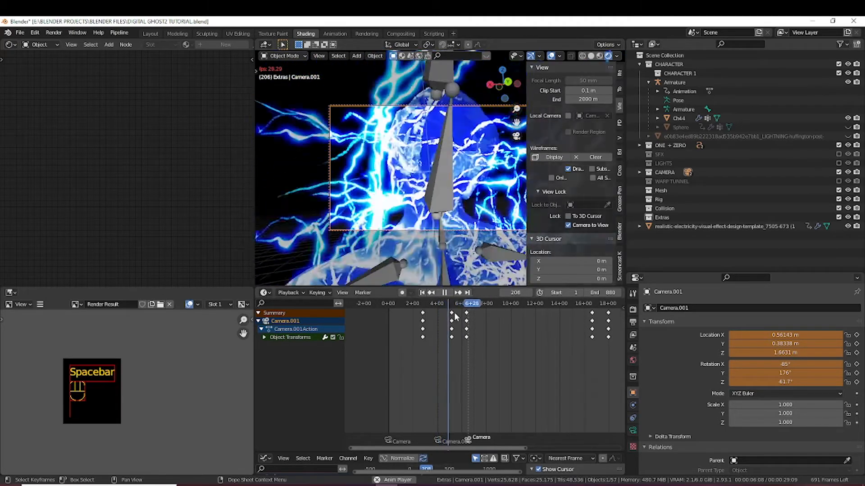
{"action": "key", "text": "space"}
{"action": "key", "text": "space"}
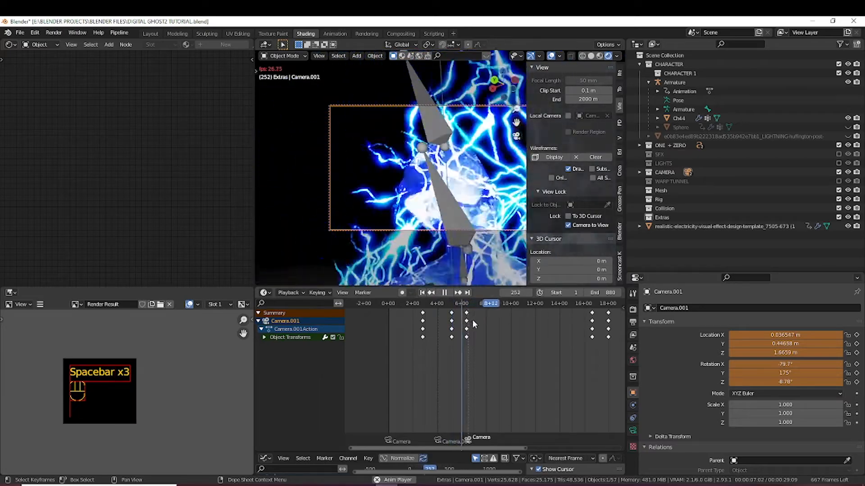
Play the animation in short bursts past the marker where the shot switches from Camera.001 to Camera.
{"action": "key", "text": "space"}
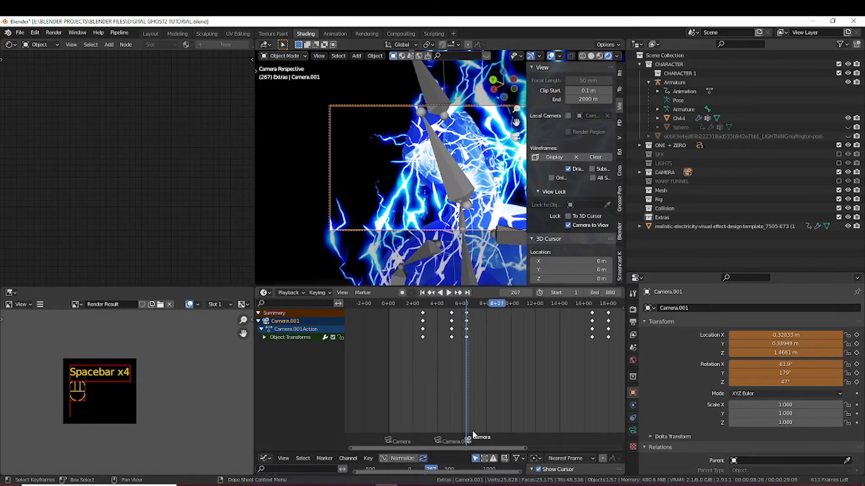
{"action": "key", "text": "space"}
{"action": "key", "text": "space"}
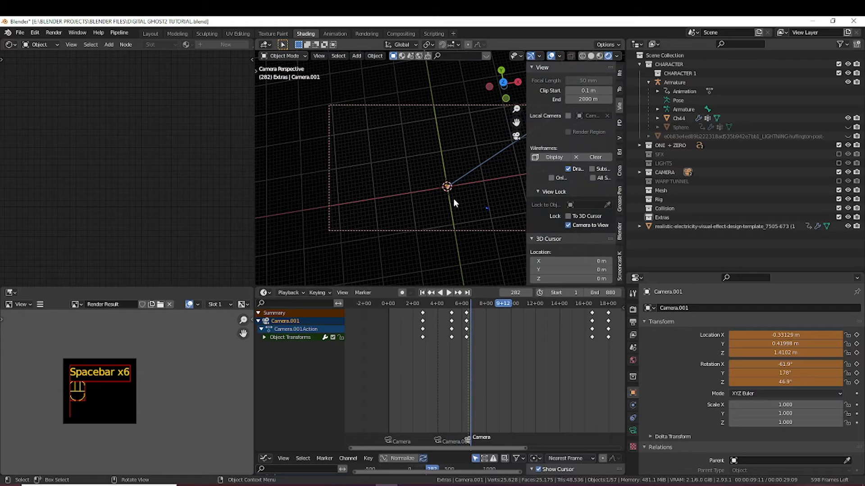
{"action": "key", "text": "space"}
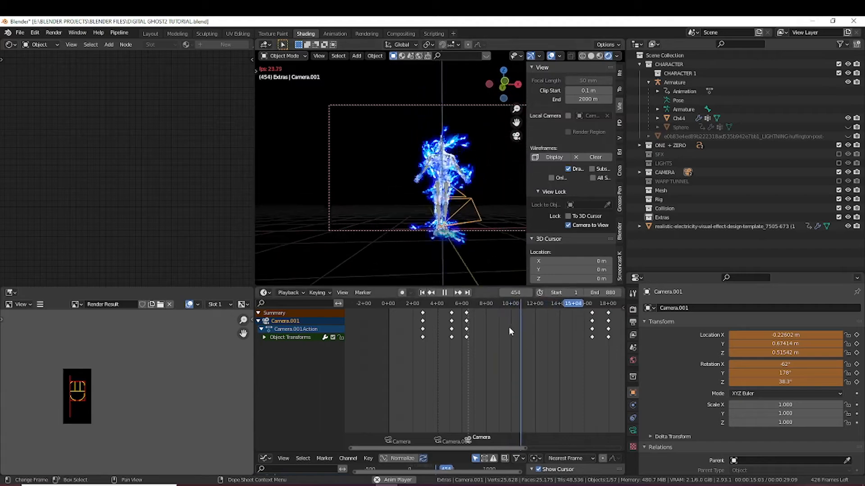
Select Camera, show its later keyframes in the timeline, and play its shot up to frame 698.
{"action": "scroll", "coordinate": [555, 384], "scroll_direction": "down", "scroll_amount": 5}
{"action": "middle_click_drag", "start_coordinate": [556, 383], "coordinate": [487, 383]}
{"action": "scroll", "coordinate": [485, 382], "scroll_direction": "up", "scroll_amount": 4}
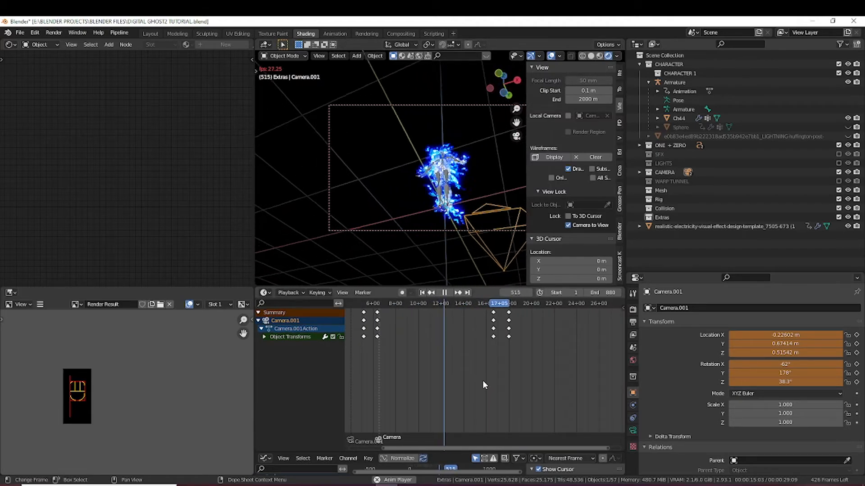
{"action": "key", "text": "space"}
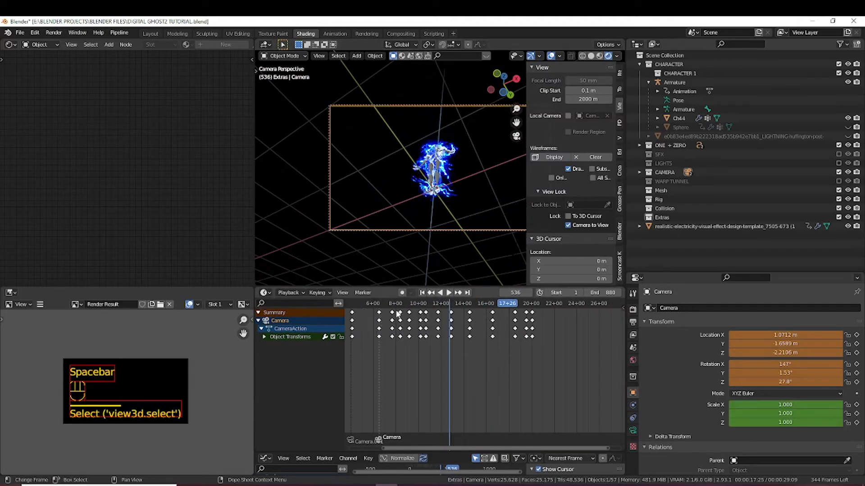
{"action": "key", "text": "space"}
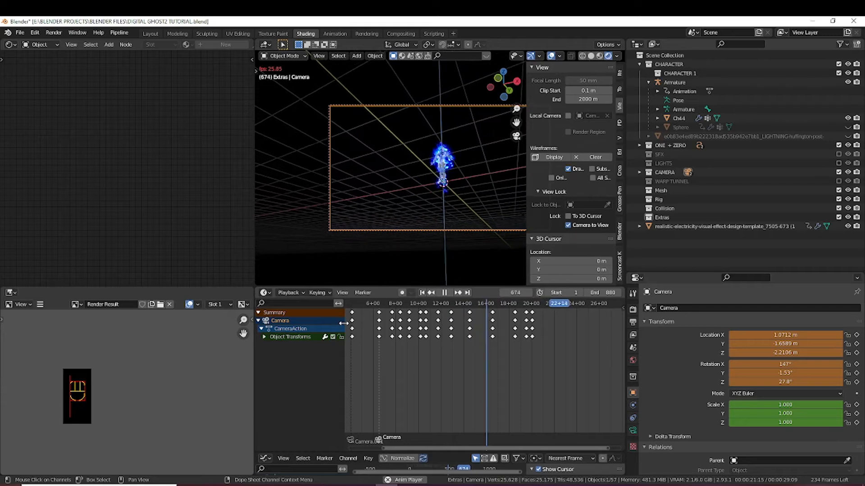
{"action": "key", "text": "space"}
Switch the timeline to the Graph Editor and inspect the Noise modifiers on Camera's X Location and Y Location curves.
{"action": "key", "text": "ctrl+Tab"}
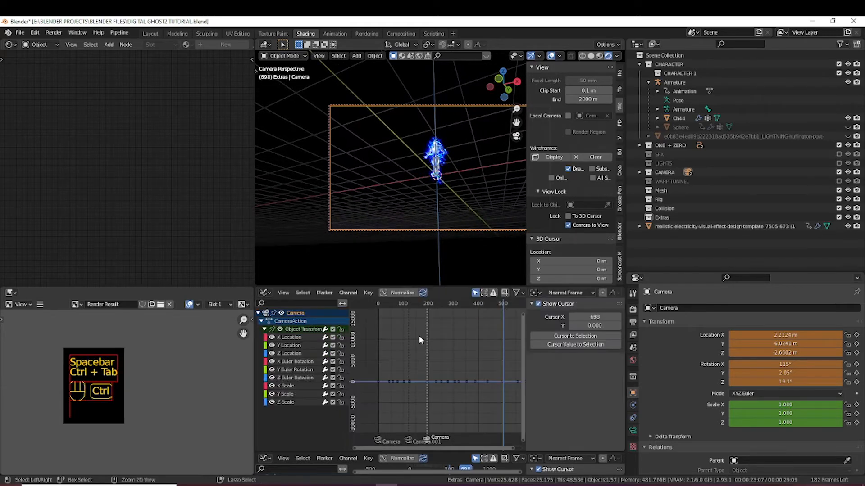
{"action": "left_click", "coordinate": [303, 378]}
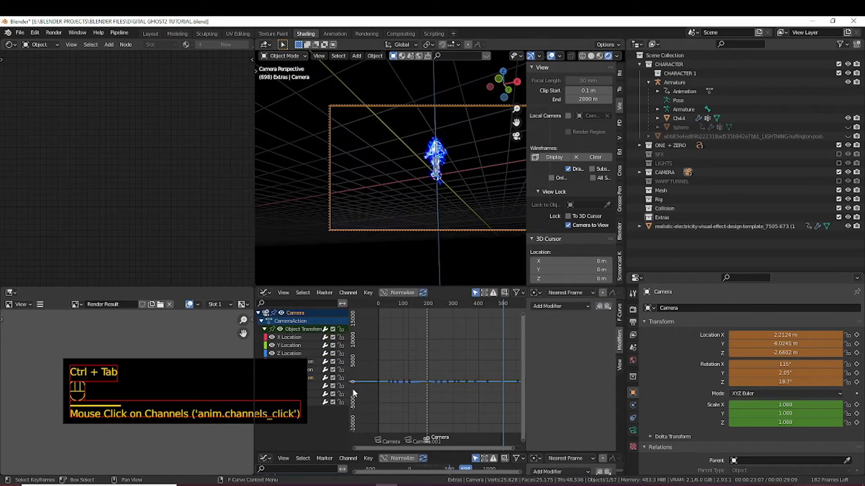
{"action": "left_click", "coordinate": [296, 338]}
{"action": "left_click", "coordinate": [294, 352]}
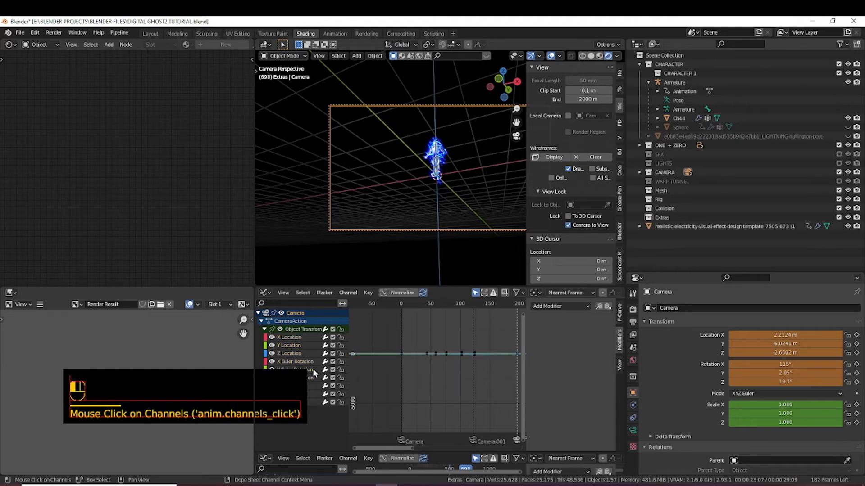
{"action": "left_click", "coordinate": [299, 338]}
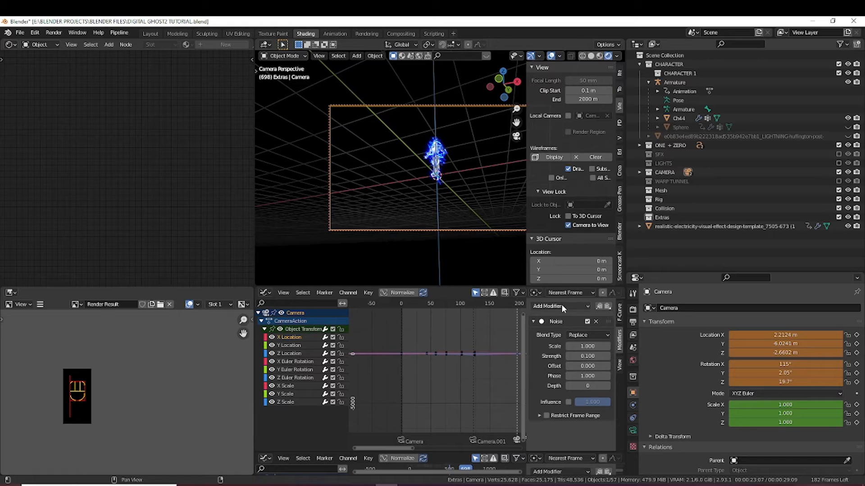
{"action": "left_click", "coordinate": [284, 345]}
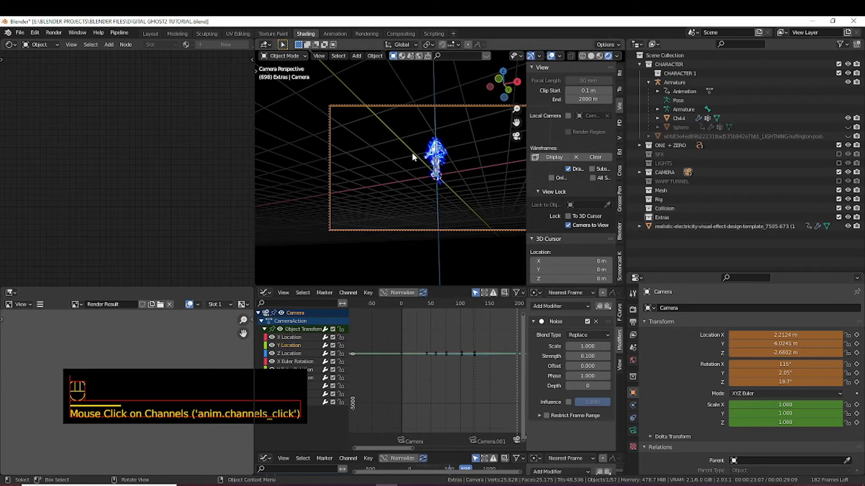
Play the animation and enable the SFX, LIGHTS and WARP TUNNEL collections in the scene.
{"action": "key", "text": "space"}
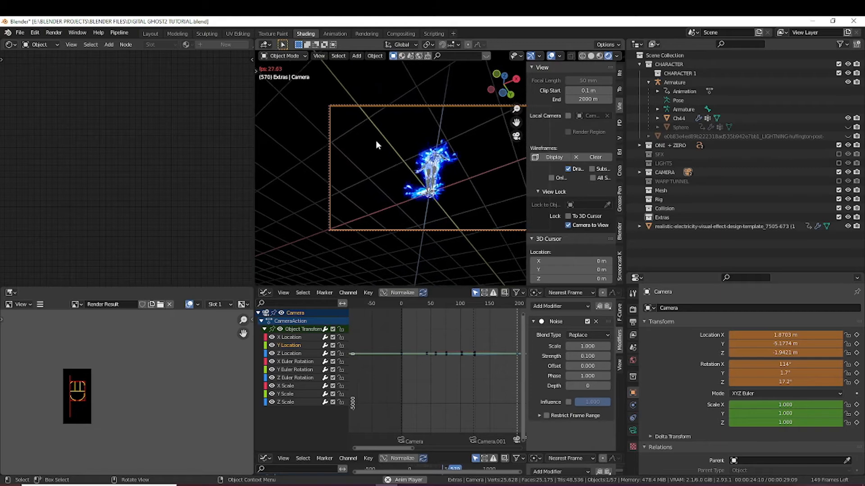
{"action": "left_click", "coordinate": [839, 154]}
{"action": "left_click", "coordinate": [838, 163]}
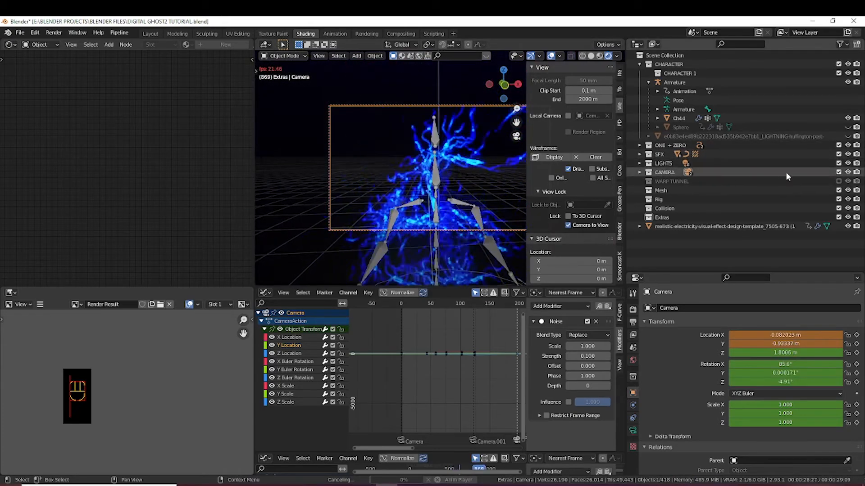
{"action": "left_click", "coordinate": [838, 181]}
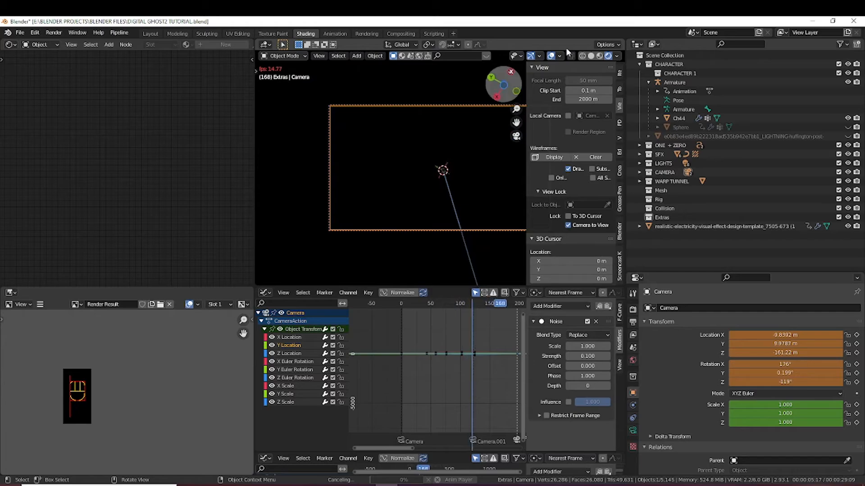
Hide the viewport overlays and sidebar to watch the full scene through the cameras, and stop playback.
{"action": "left_click", "coordinate": [551, 56]}
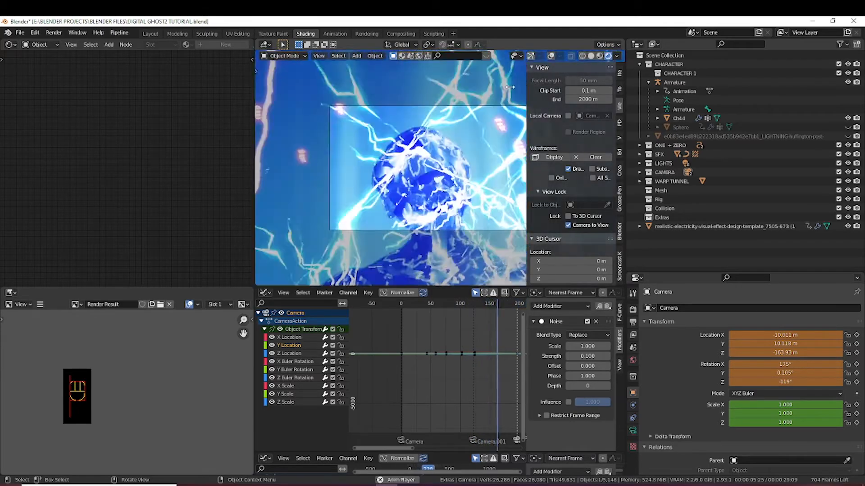
{"action": "key", "text": "n"}
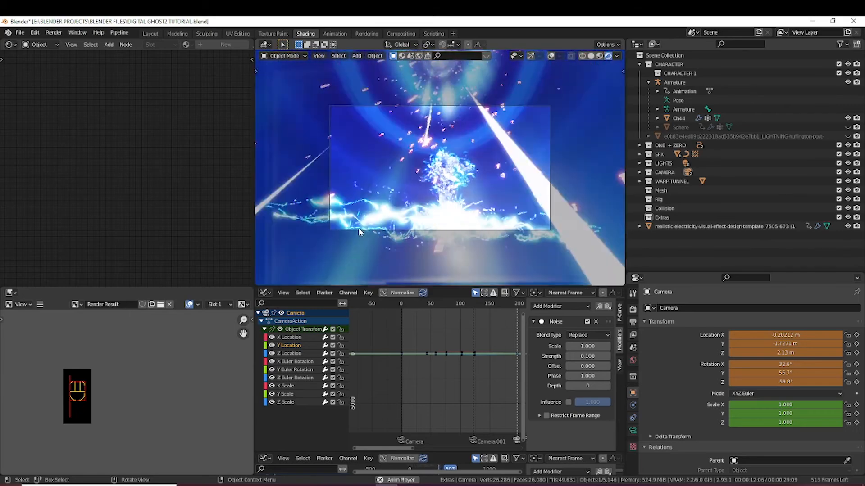
{"action": "key", "text": "space"}
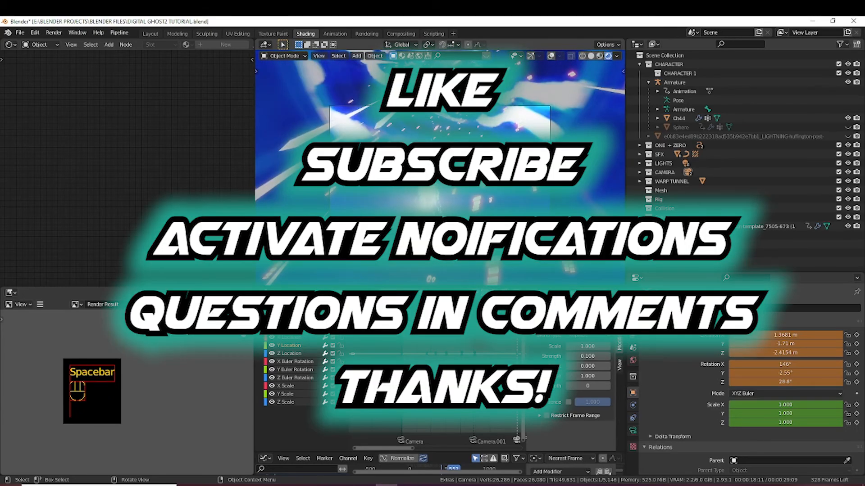